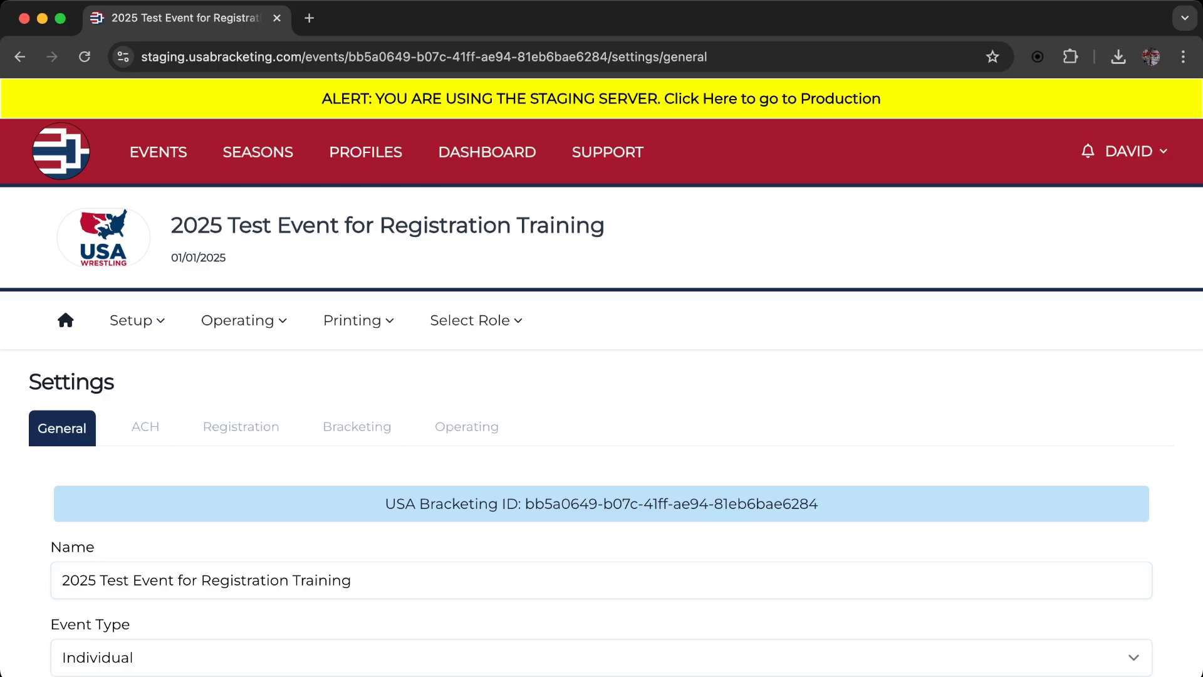
Try the Single_Dual and Ind_and_Dual event types in the event's general settings and return the type to Individual
scroll(601, 378, down, 3)
scroll(601, 379, down, 3)
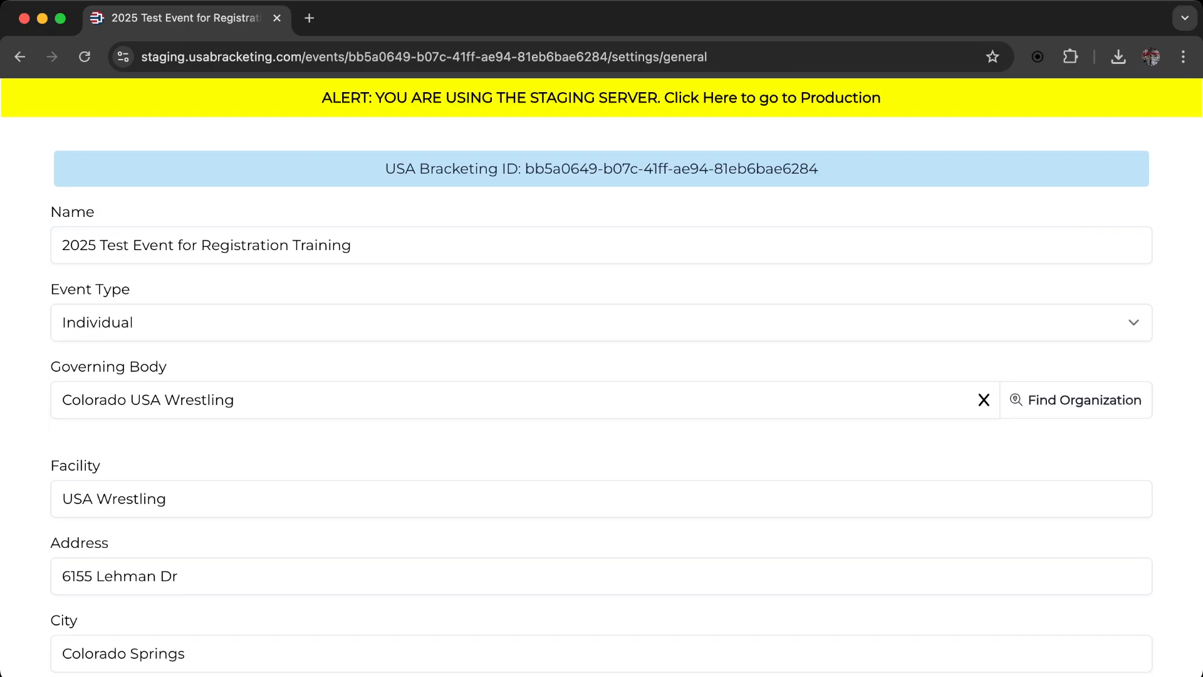
drag(384, 169, 818, 169)
click(601, 245)
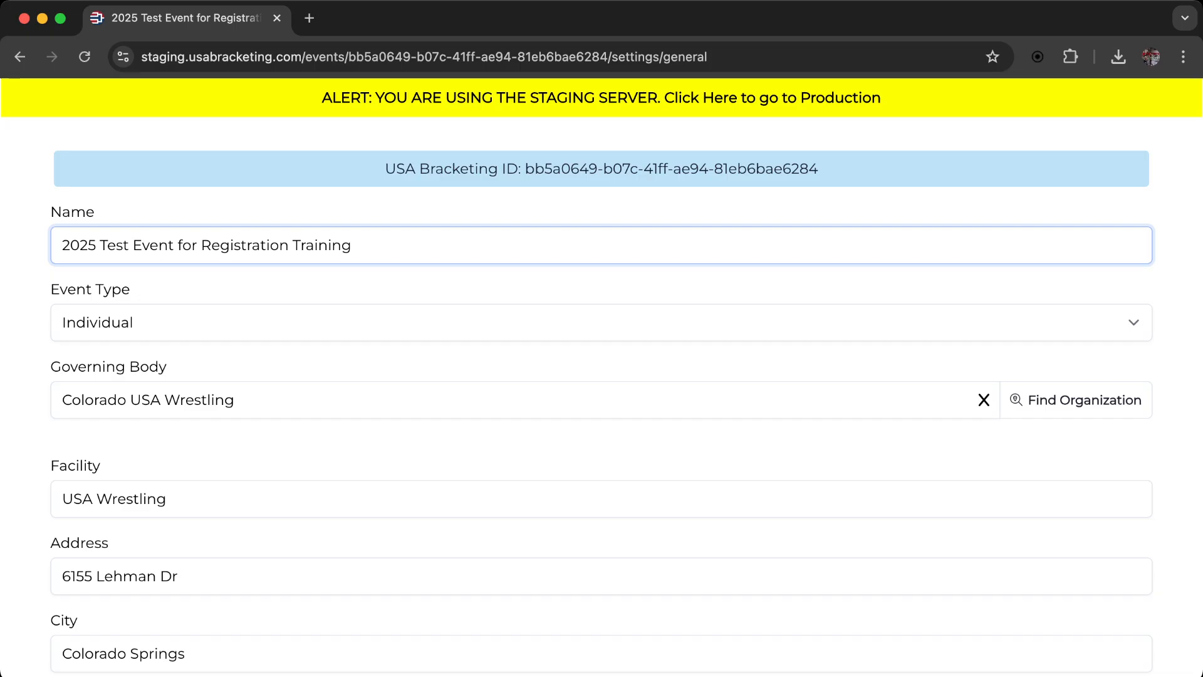
key(Tab)
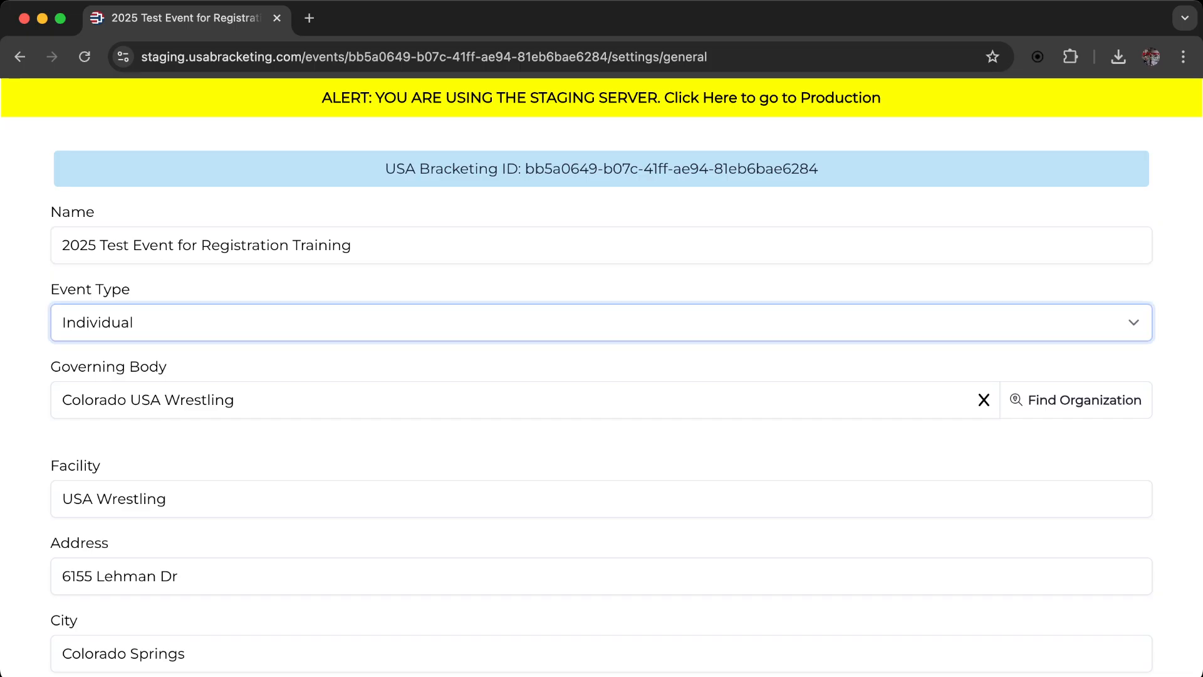
key(Down)
key(Down)
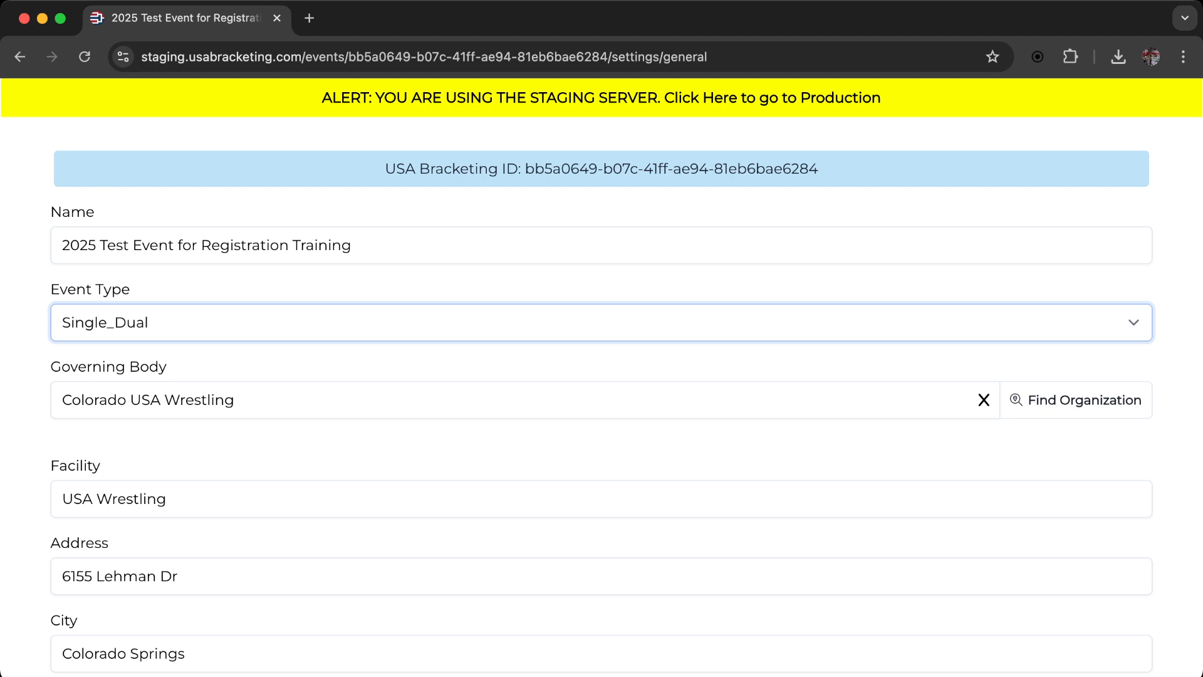
key(Down)
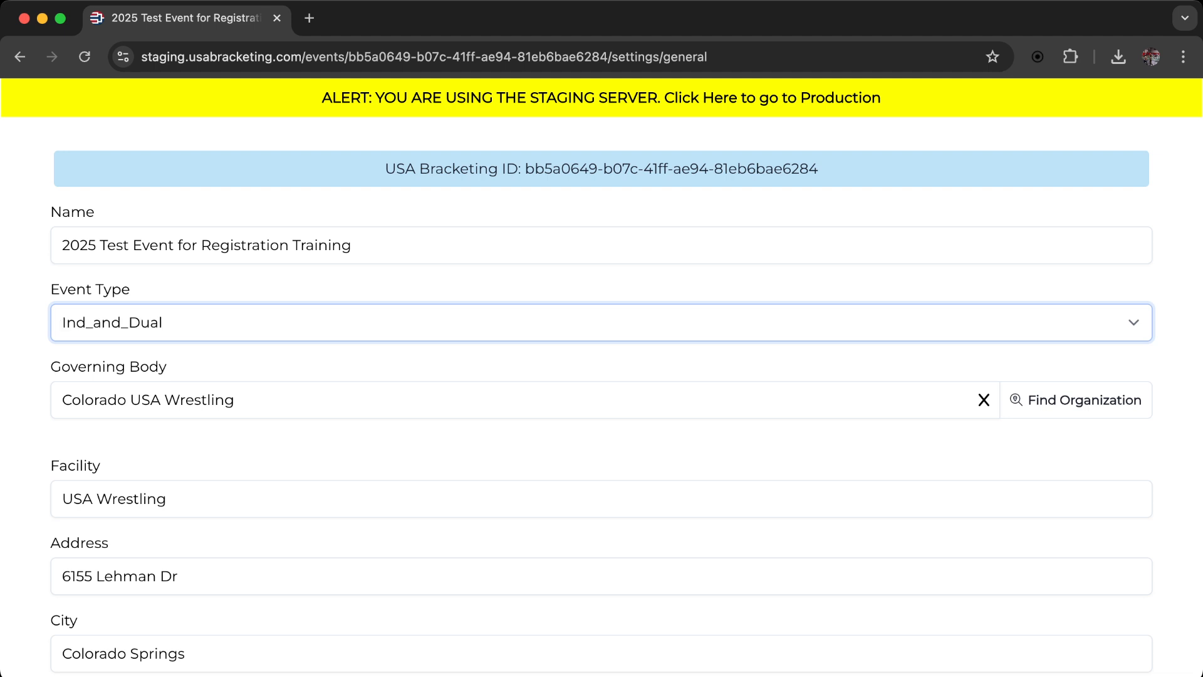
key(Up)
key(Up)
key(Up)
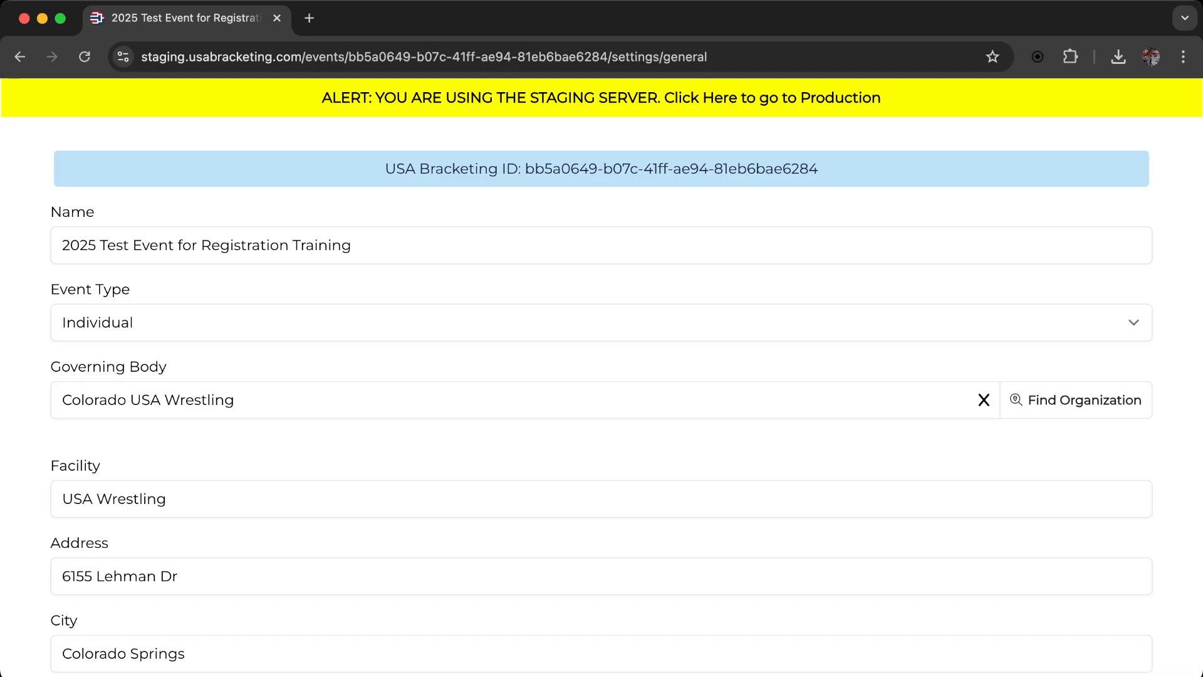
View the organization search form for the governing body and cancel it
scroll(601, 404, down, 3)
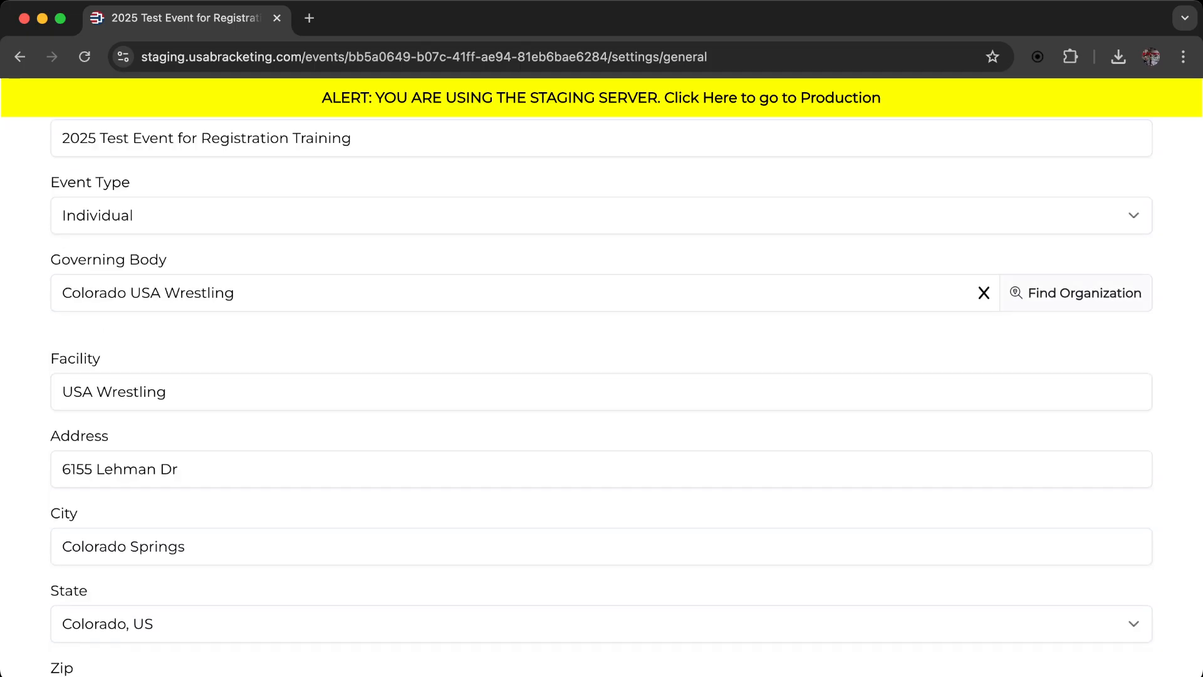
click(1075, 293)
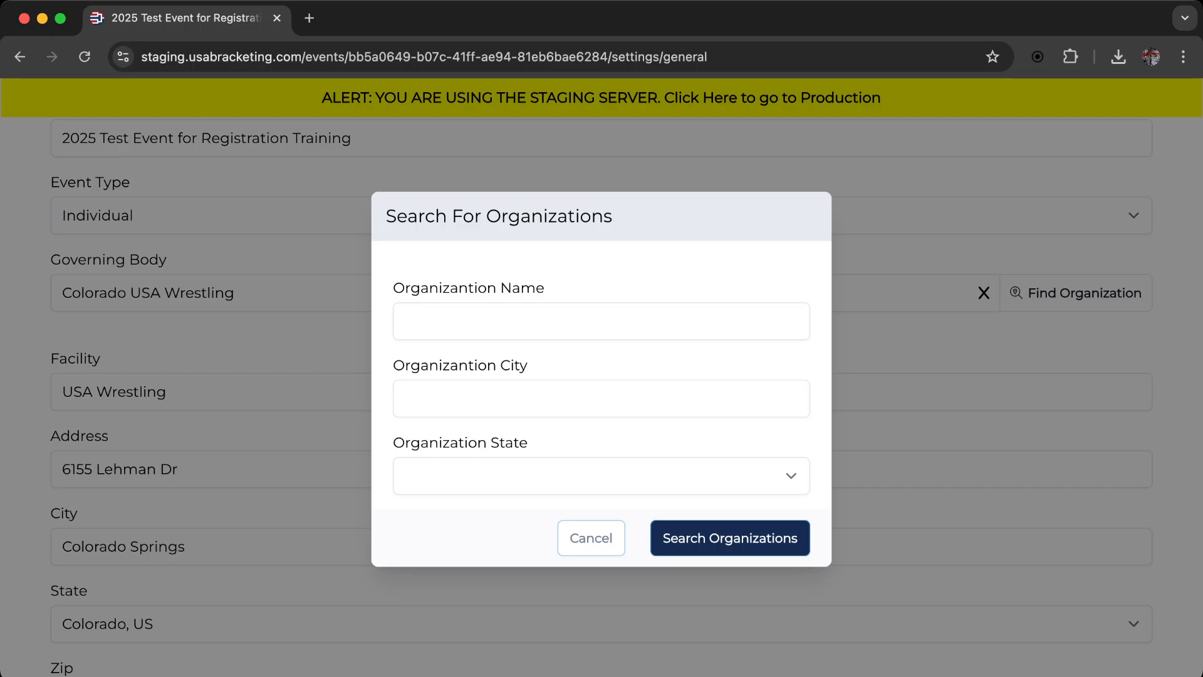
click(590, 538)
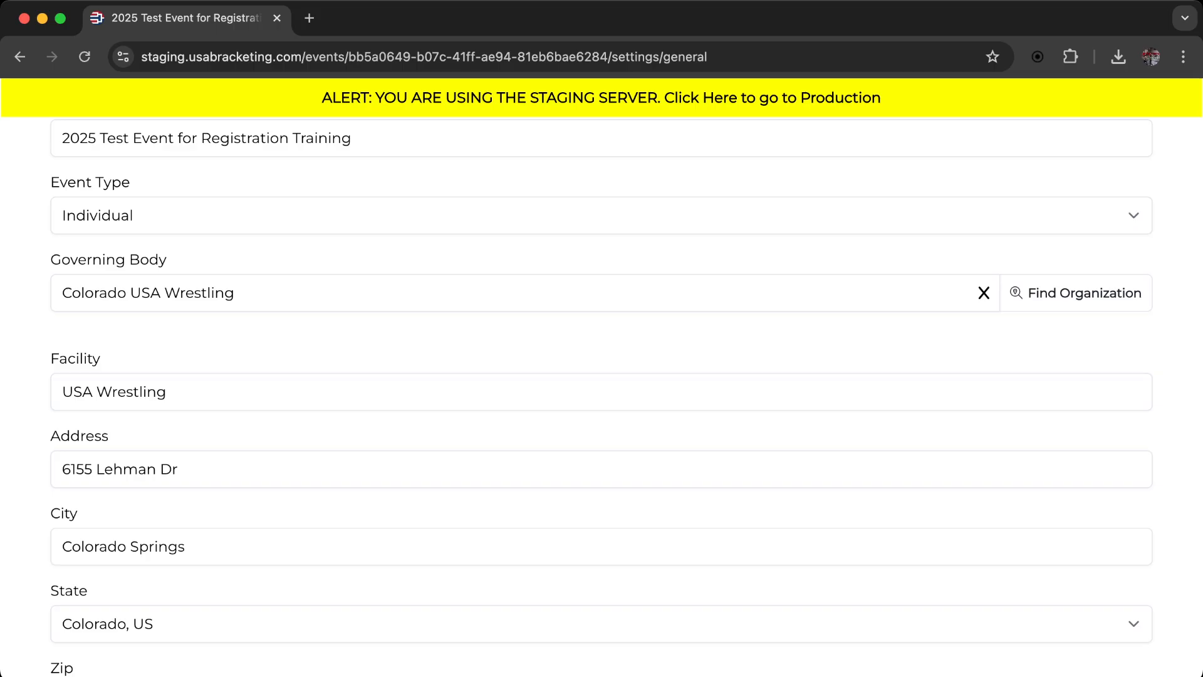
Review the event's facility, location, timezone, contact, pre-registration methods, website, logo, flyer and public release settings
click(602, 392)
scroll(601, 392, down, 3)
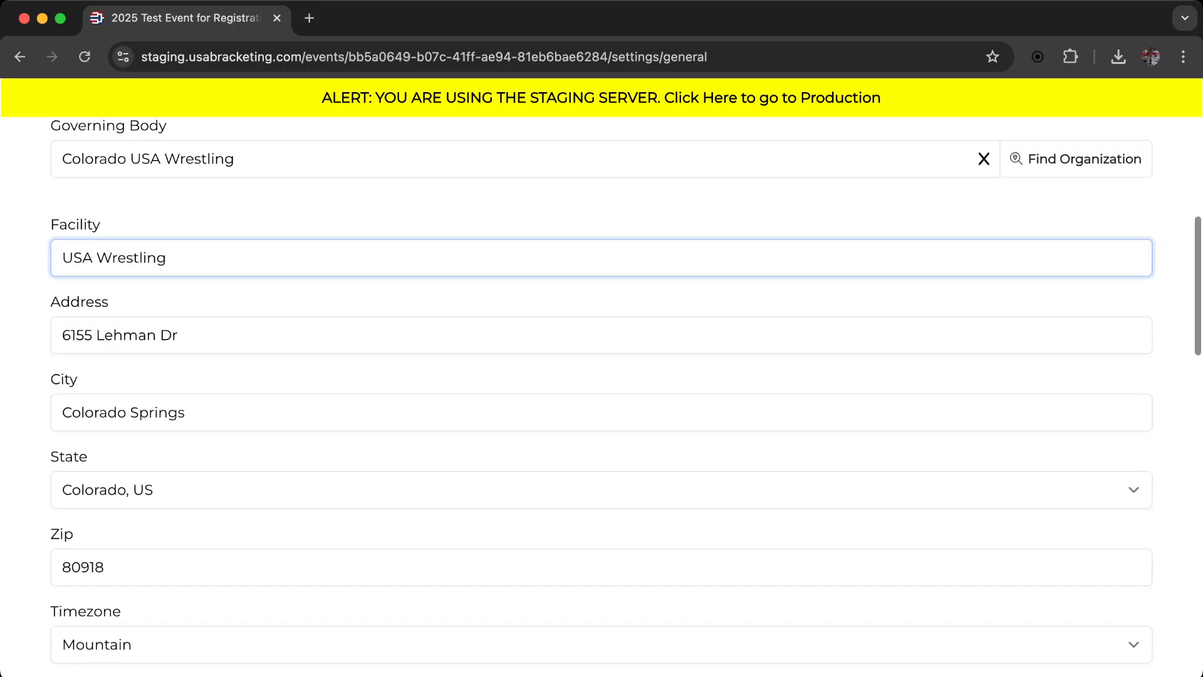
scroll(602, 392, down, 3)
scroll(601, 392, down, 1)
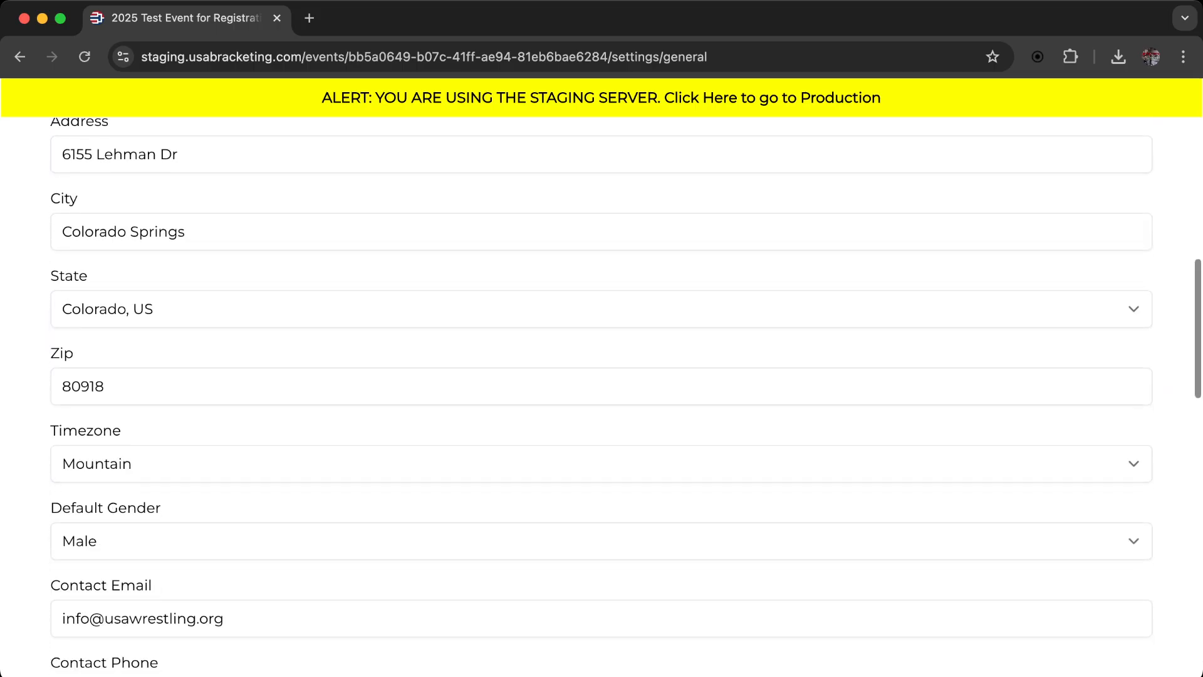
click(601, 463)
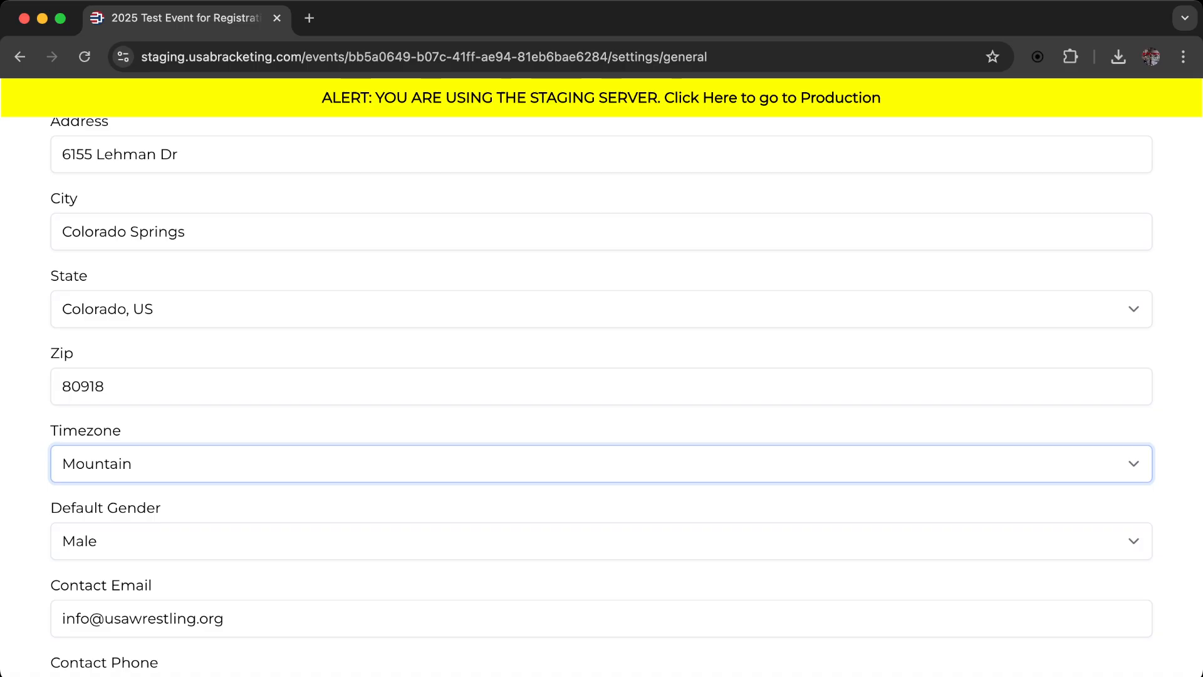
scroll(602, 382, down, 4)
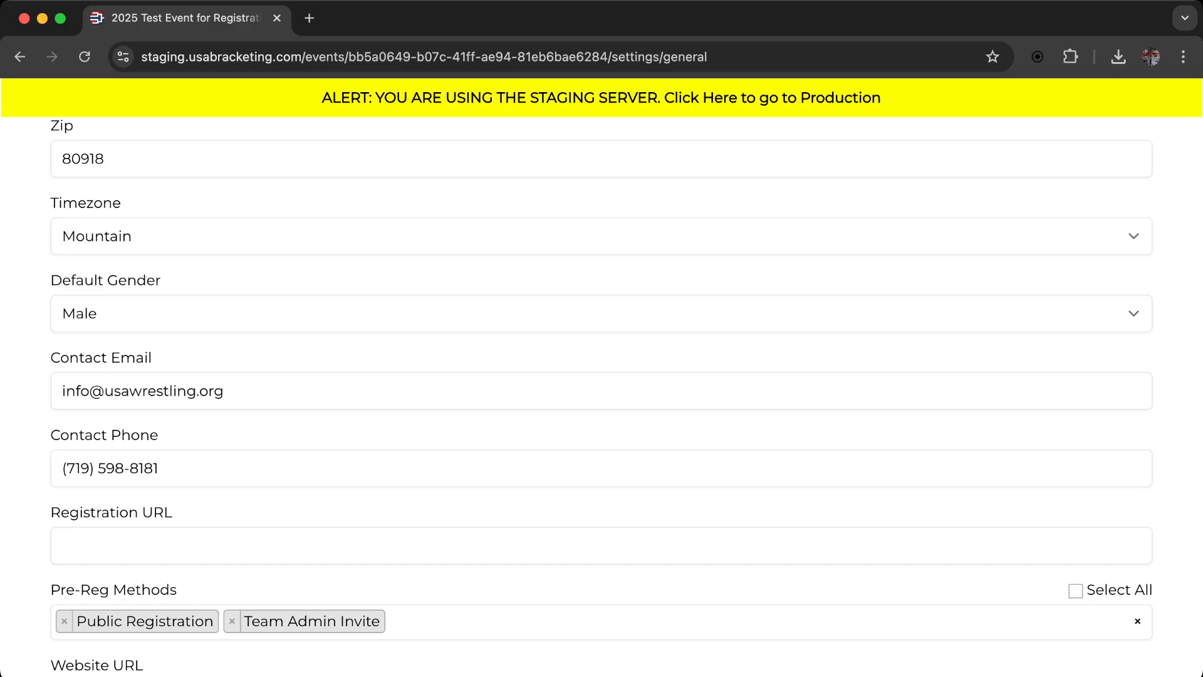
scroll(602, 376, down, 3)
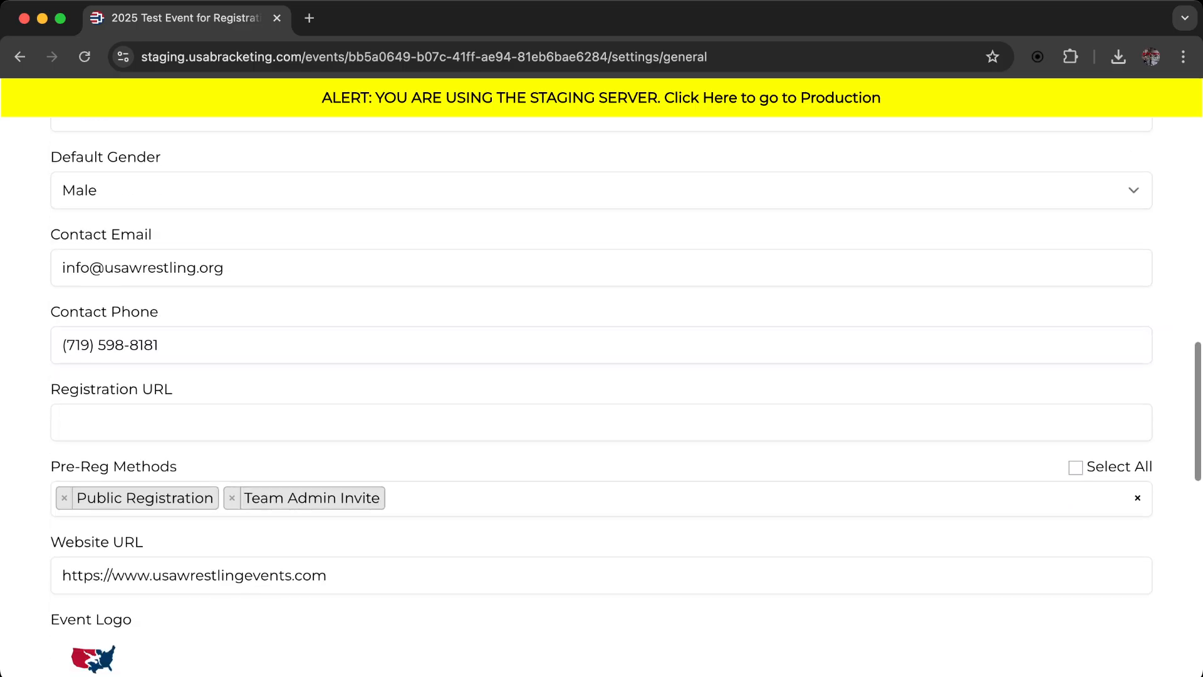
scroll(601, 376, down, 3)
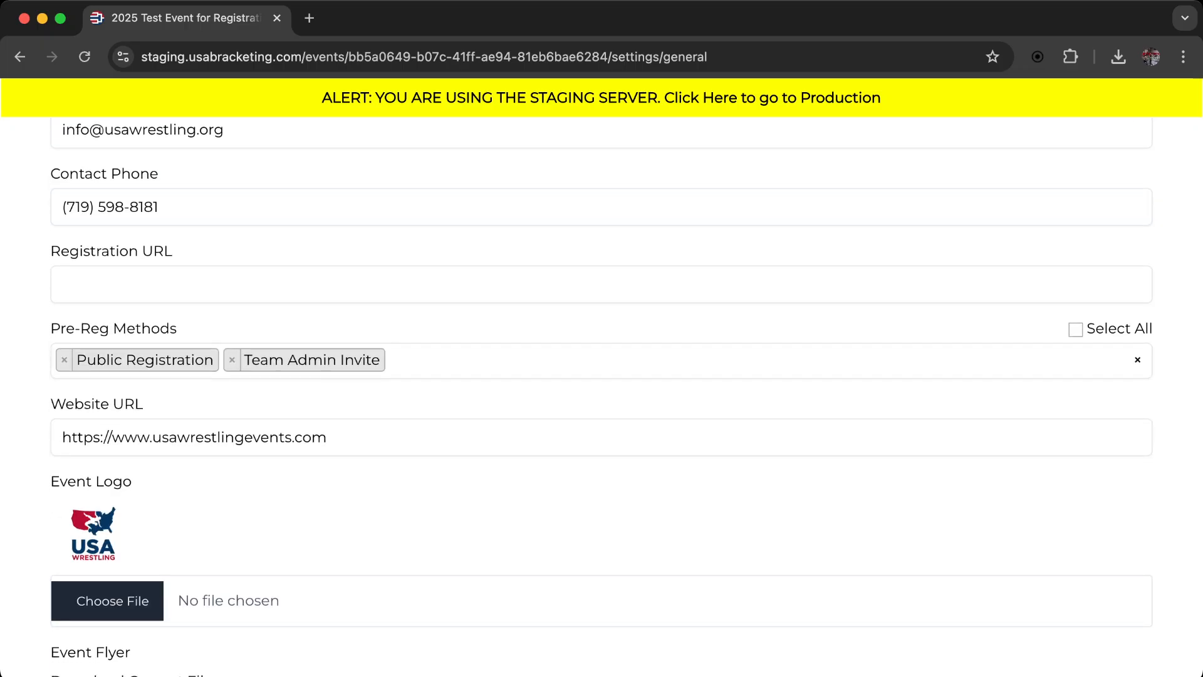
triple_click(113, 329)
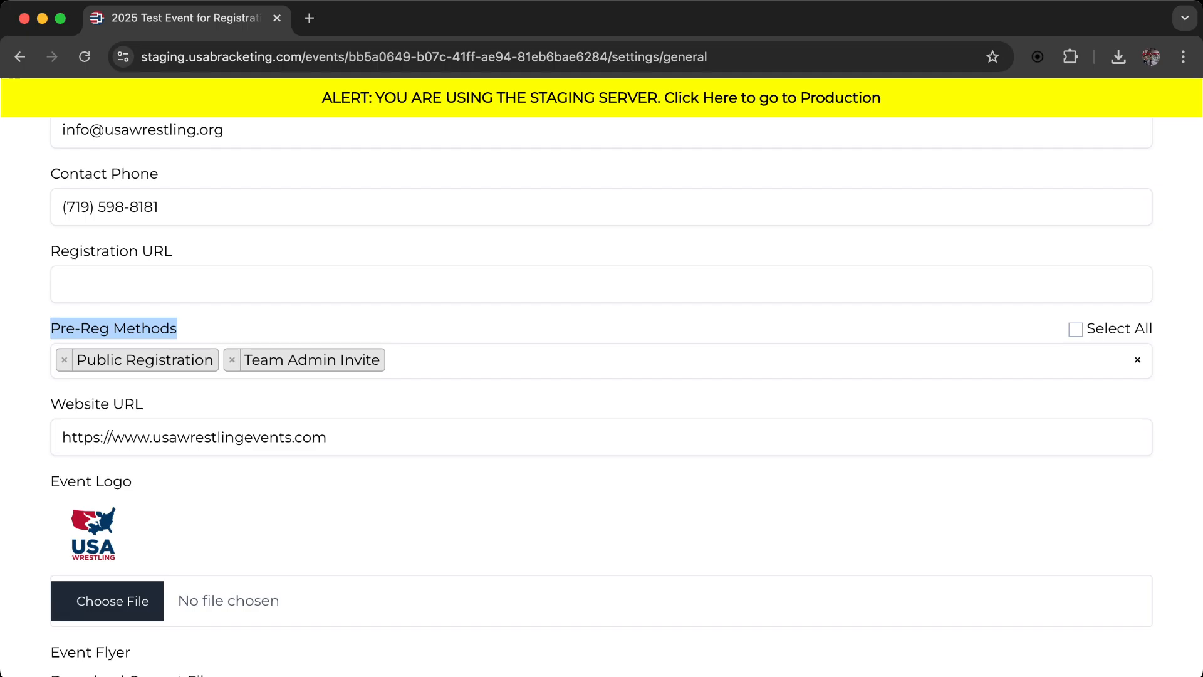
scroll(601, 376, down, 4)
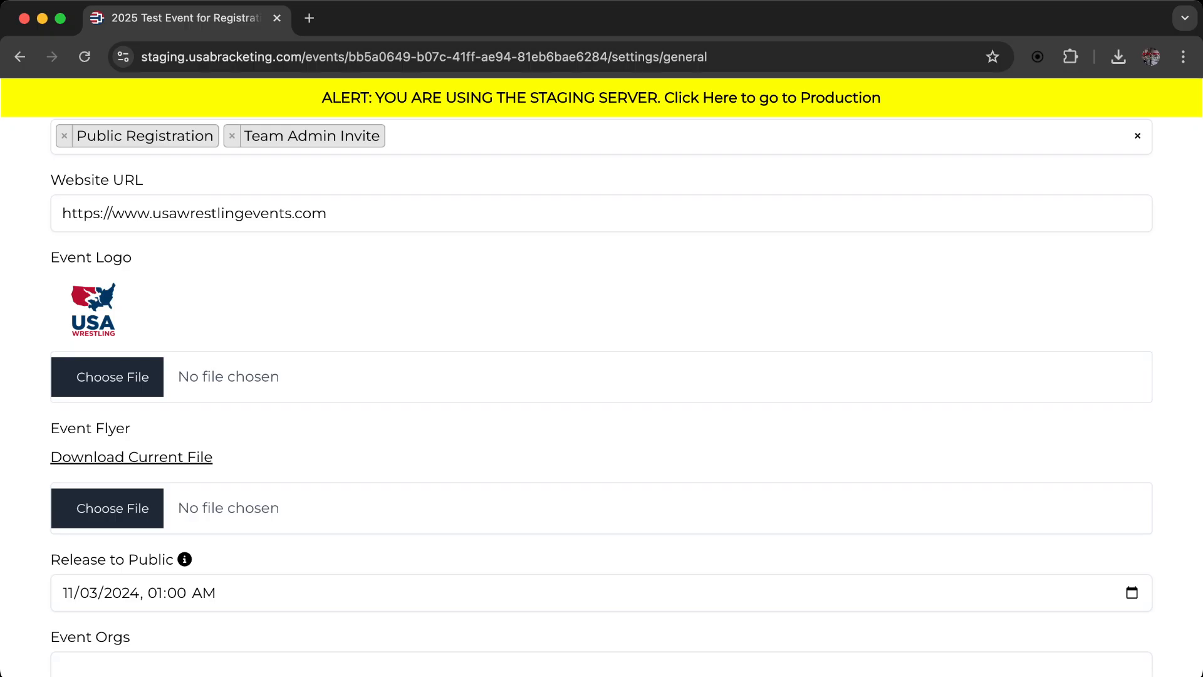
scroll(602, 376, down, 3)
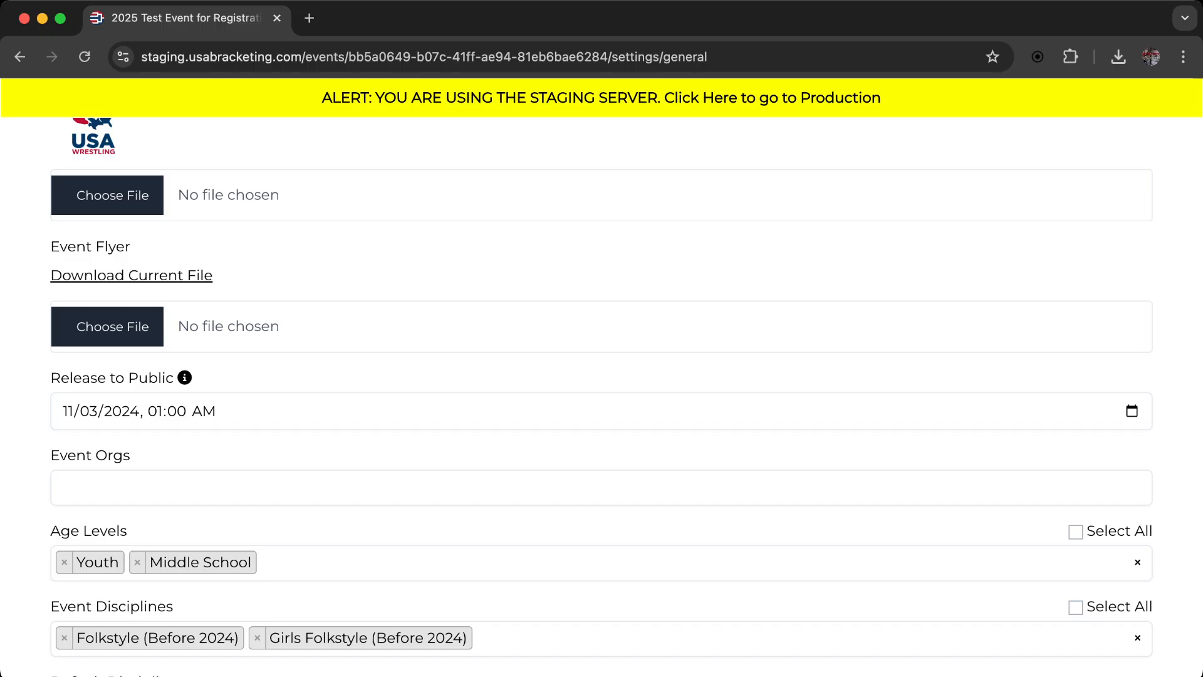
scroll(601, 389, down, 4)
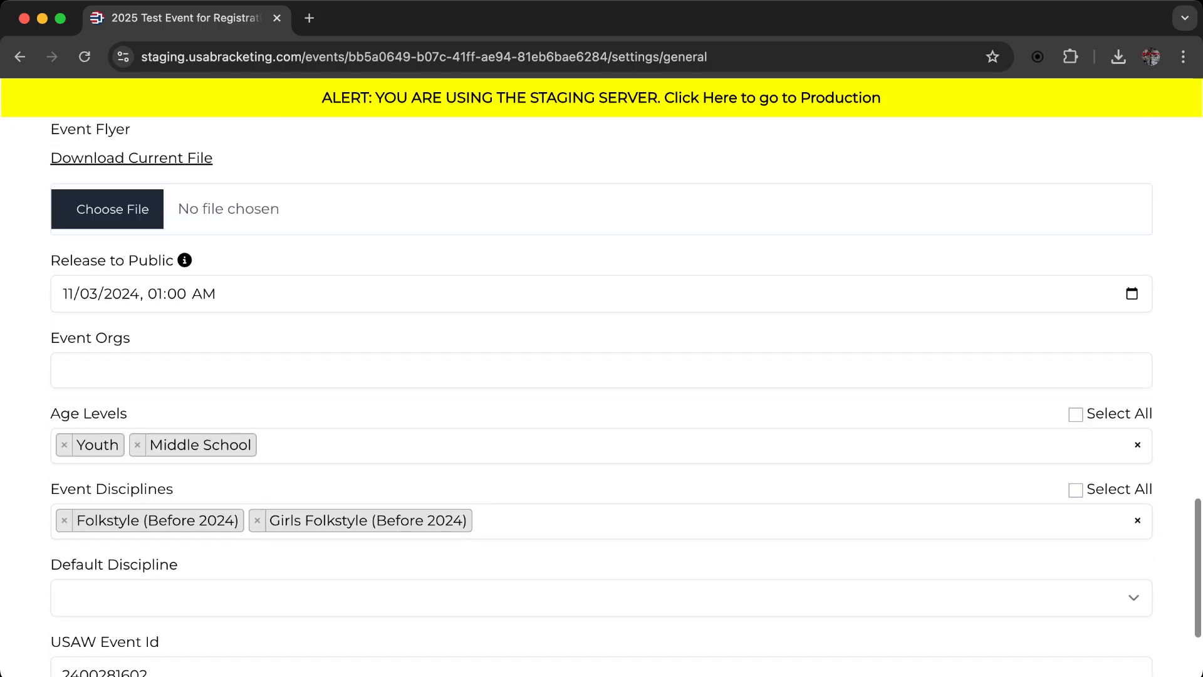
Remove Girls Folkstyle (Before 2024) from the event disciplines and set the default discipline to Folkstyle (Before 2024)
scroll(602, 388, down, 2)
scroll(602, 389, down, 1)
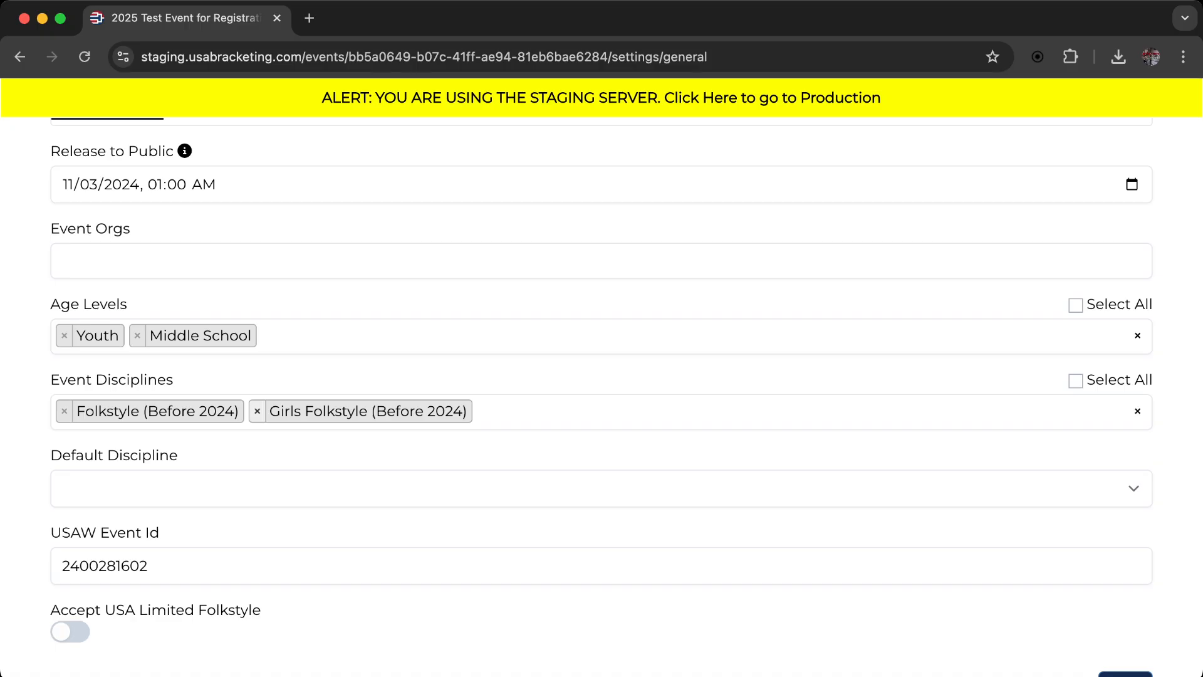
click(257, 411)
scroll(602, 388, down, 1)
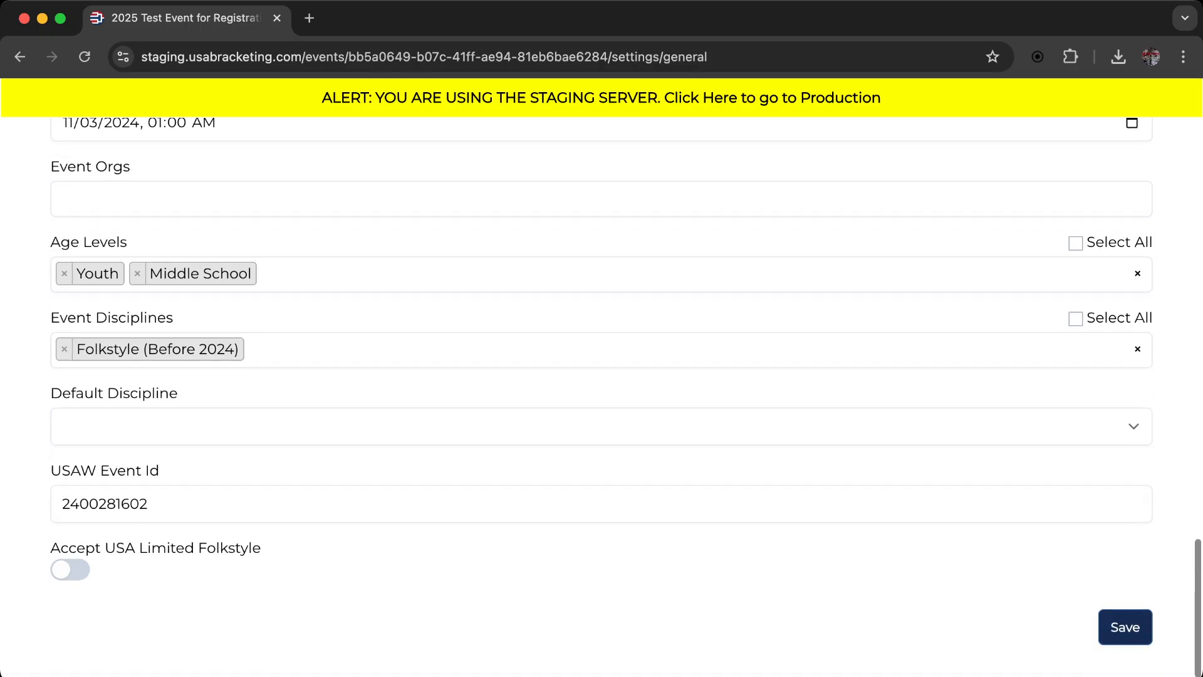
click(601, 426)
click(601, 448)
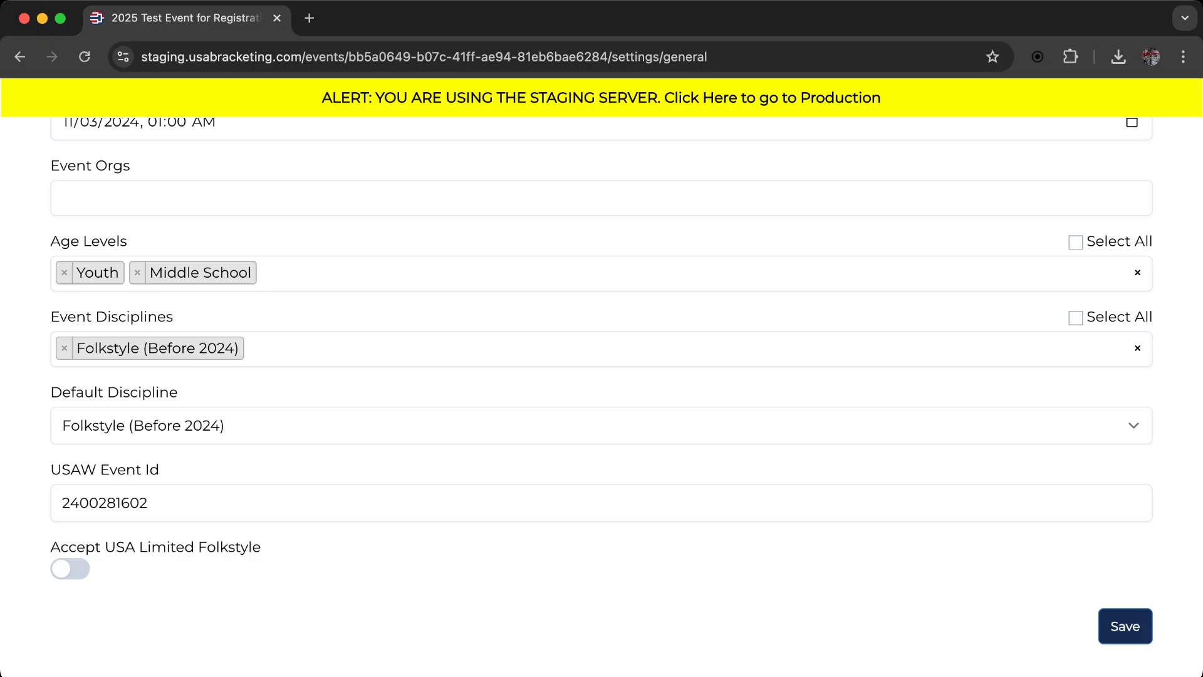
Try enabling Accept USA Limited Folkstyle, switch it back off, and save the general event settings
double_click(105, 503)
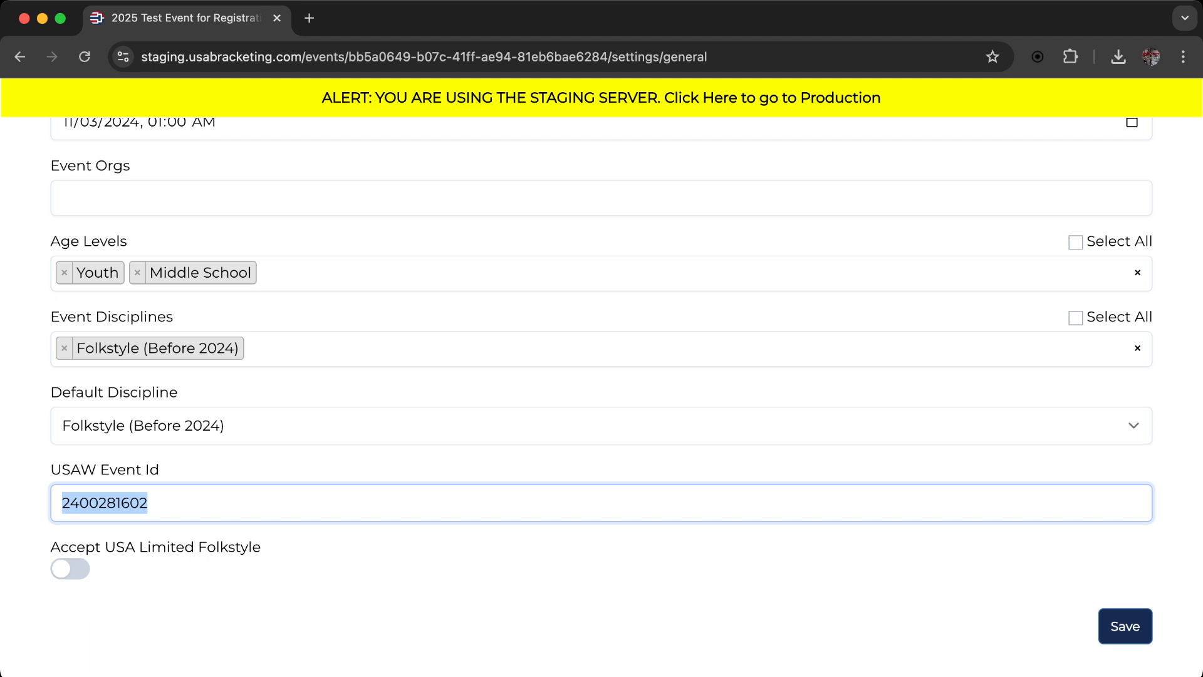
click(71, 569)
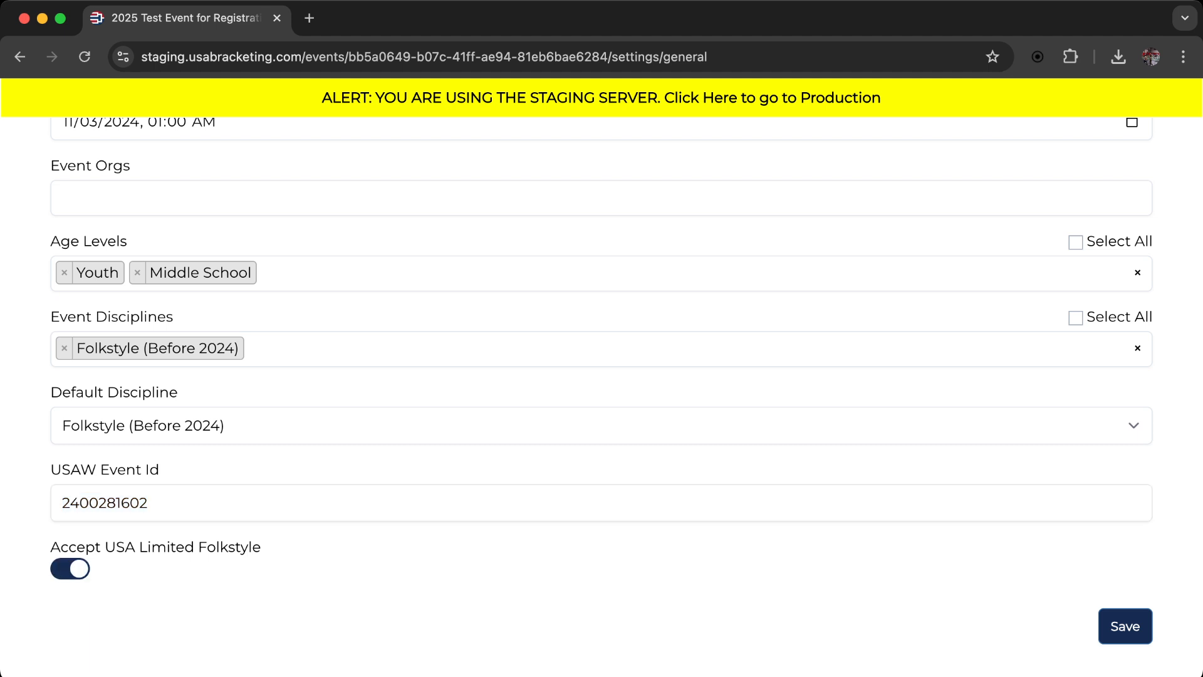
click(70, 569)
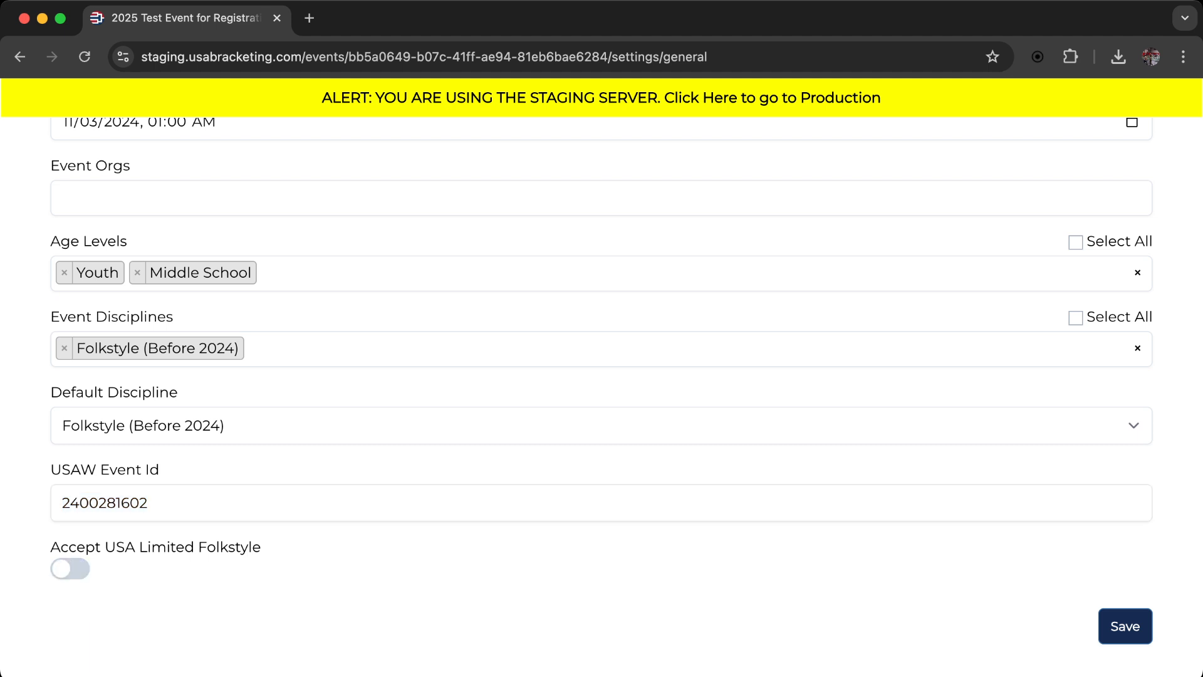
click(1125, 626)
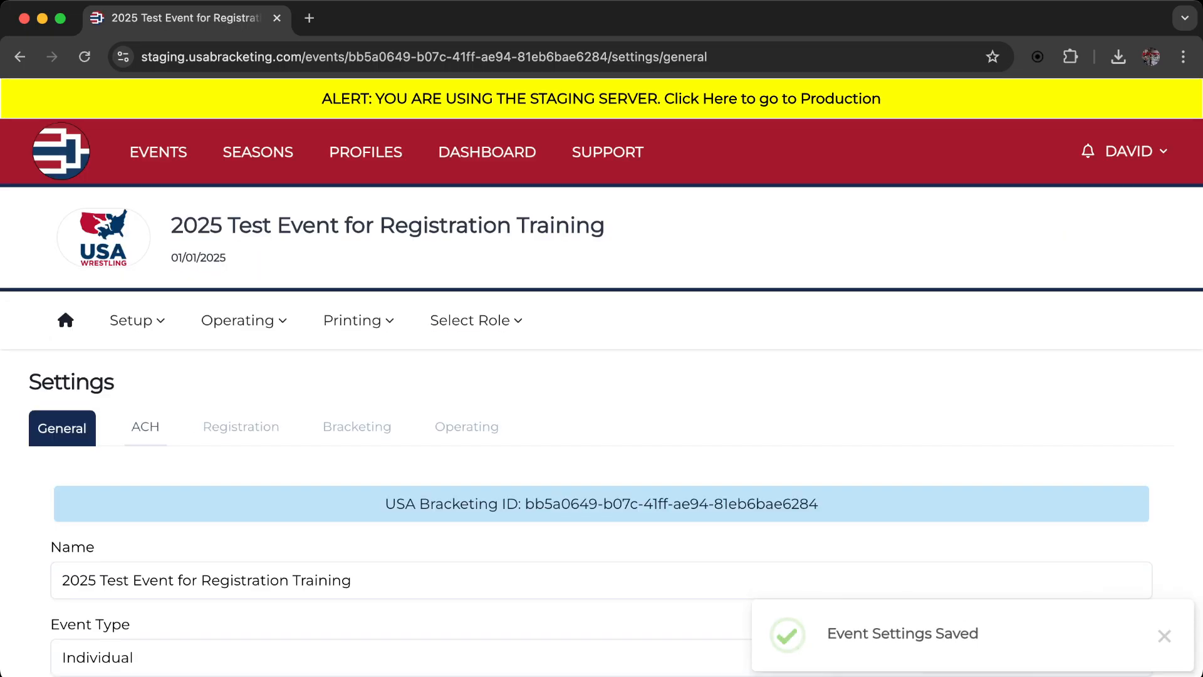
View the event's ACH settings and the list of managed ACH accounts, and return to the ACH settings
click(145, 426)
scroll(144, 427, down, 1)
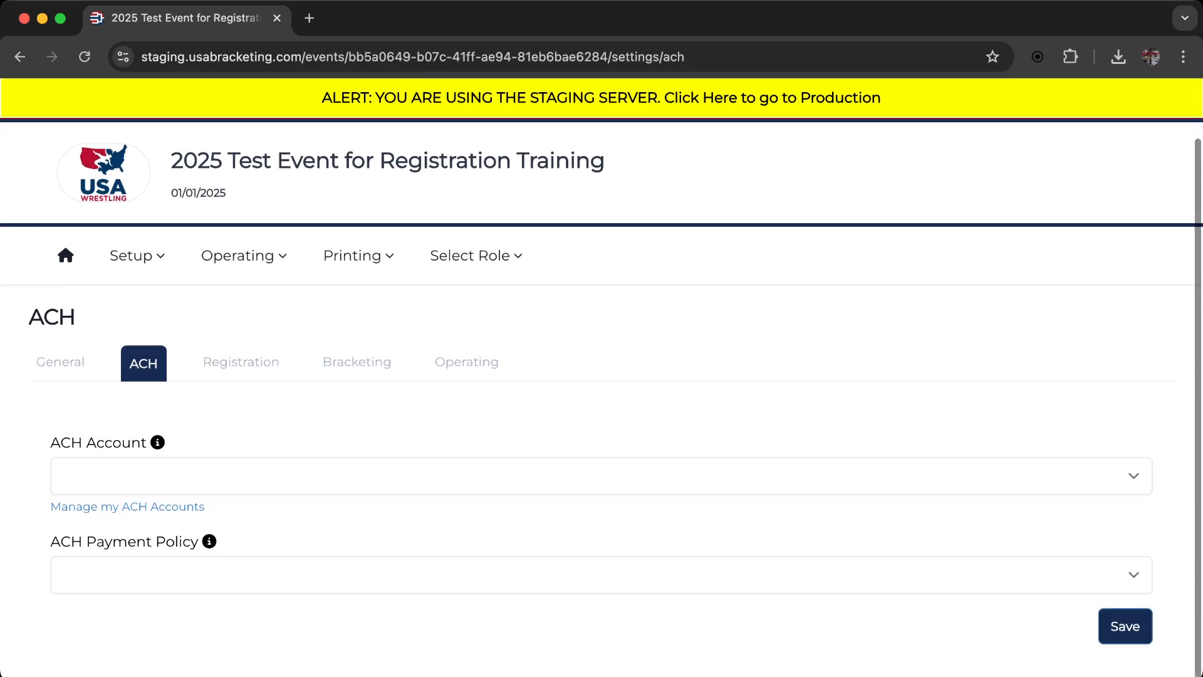
click(601, 476)
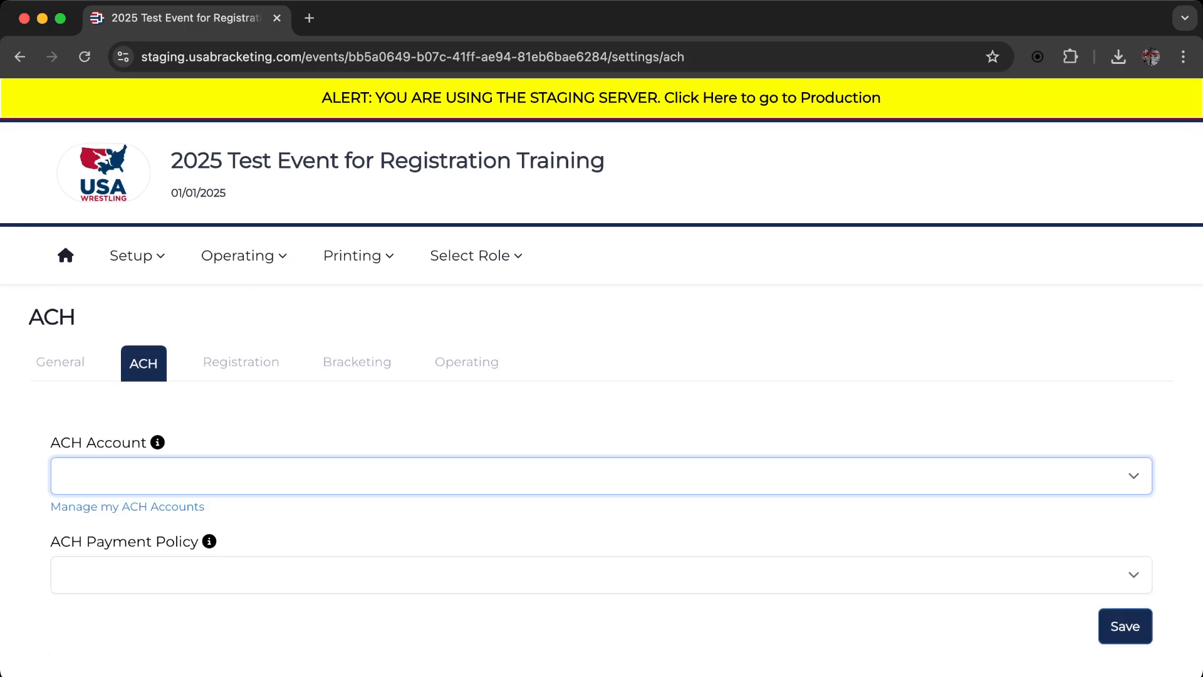
click(127, 506)
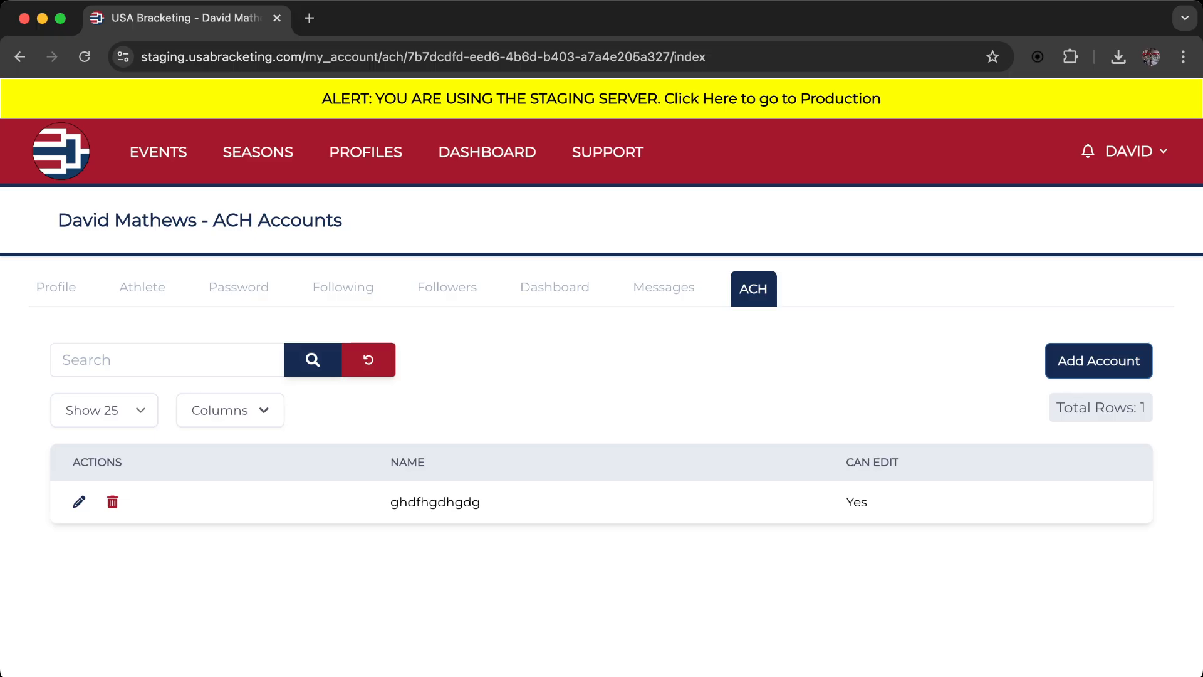
click(20, 57)
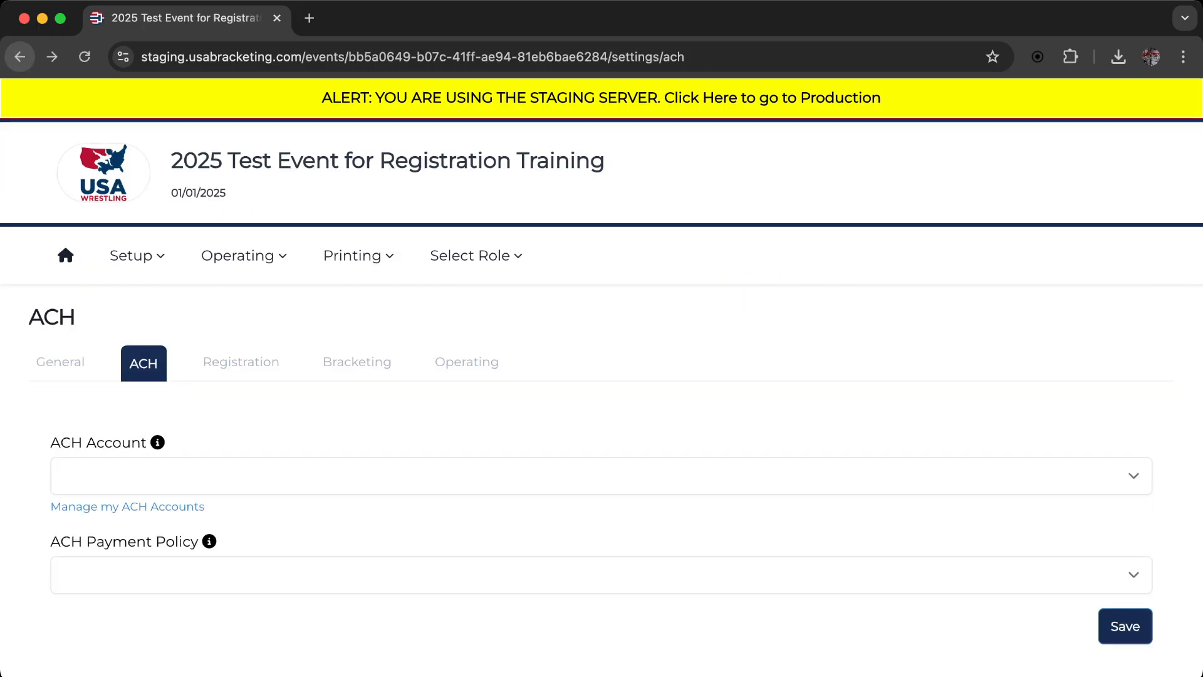
View the event's Registration settings and the Public registration settings
click(241, 362)
scroll(602, 376, down, 3)
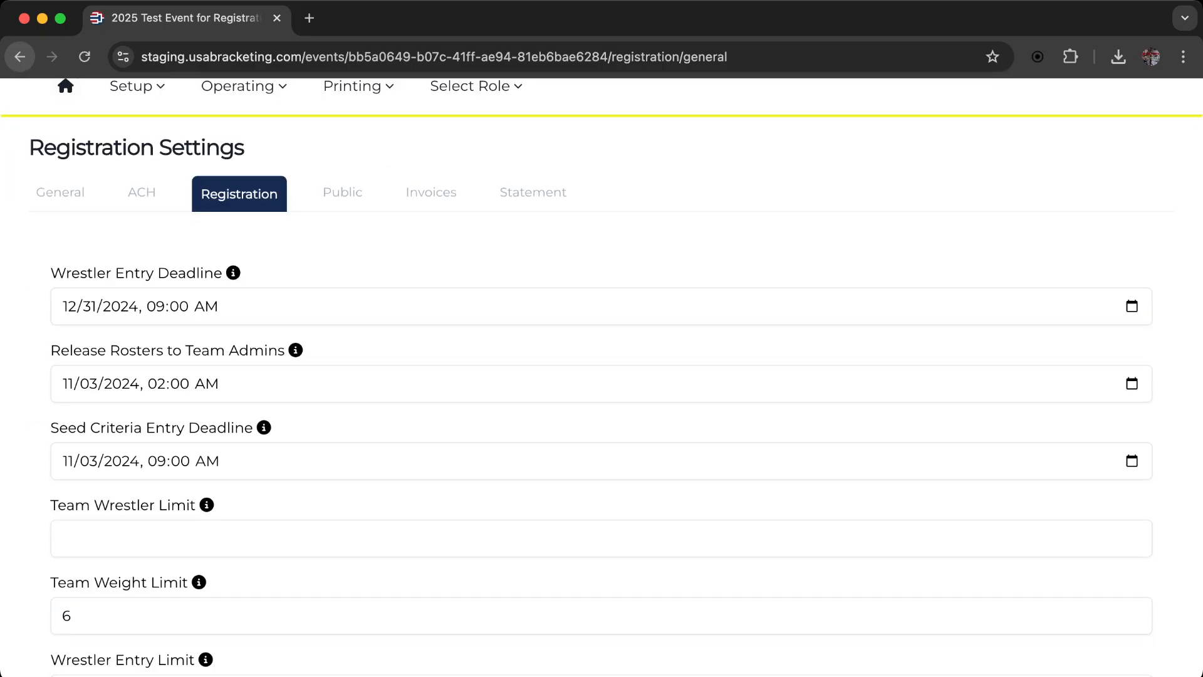
click(342, 192)
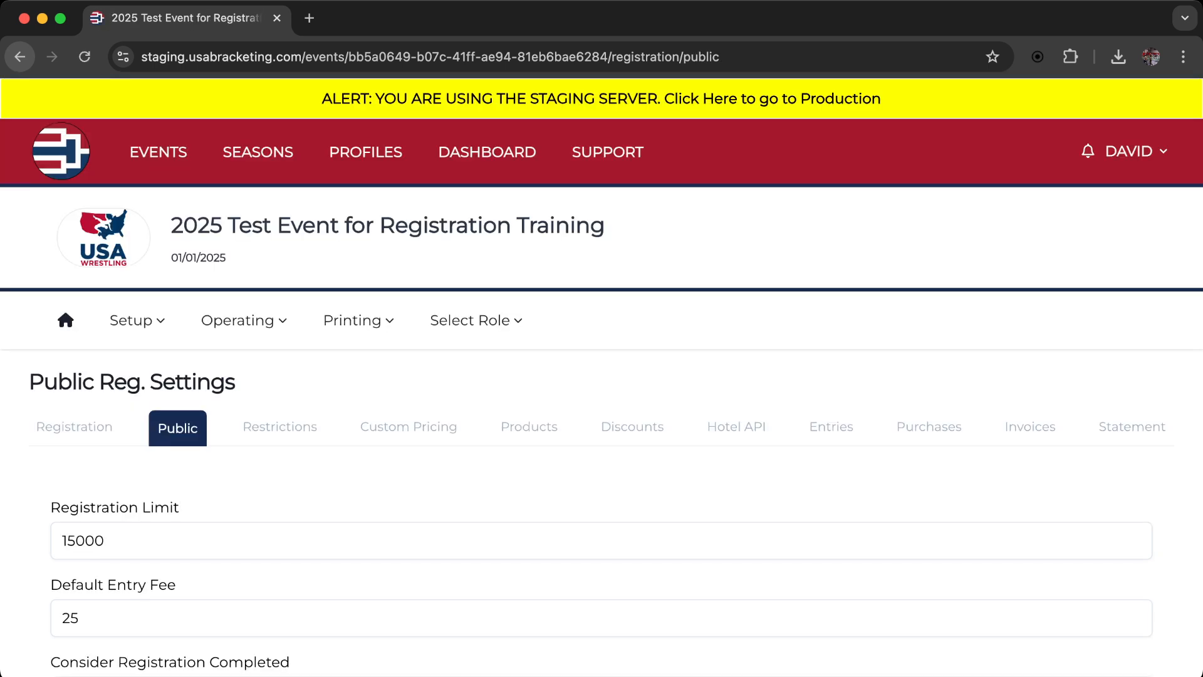
Return to the main event settings and open the Bracketing settings
click(70, 427)
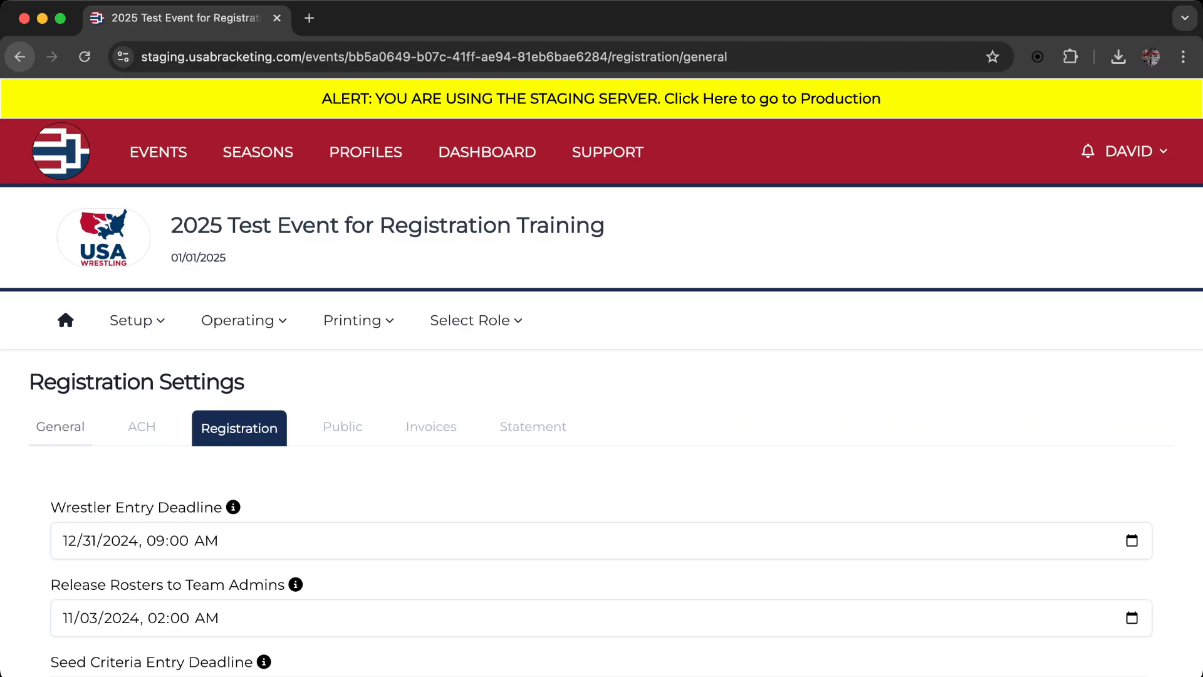
click(141, 426)
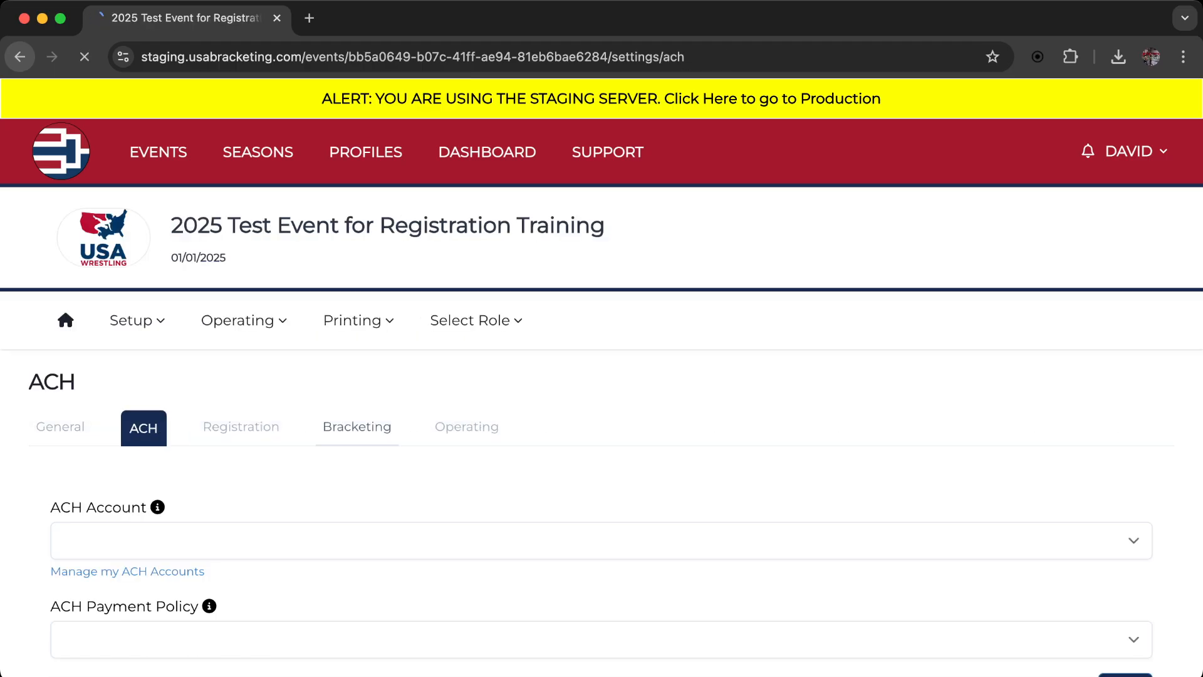
click(356, 427)
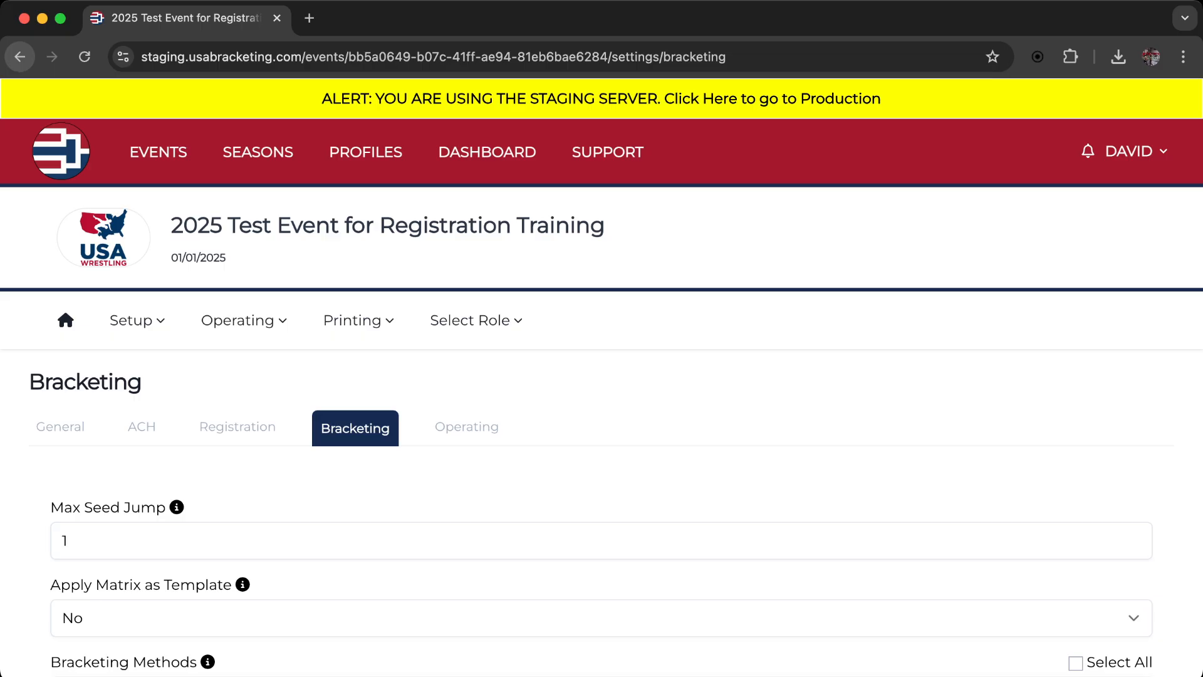
Review the Max Seed Jump and Apply Matrix as Template settings and view the available Bracketing Methods
scroll(601, 376, down, 3)
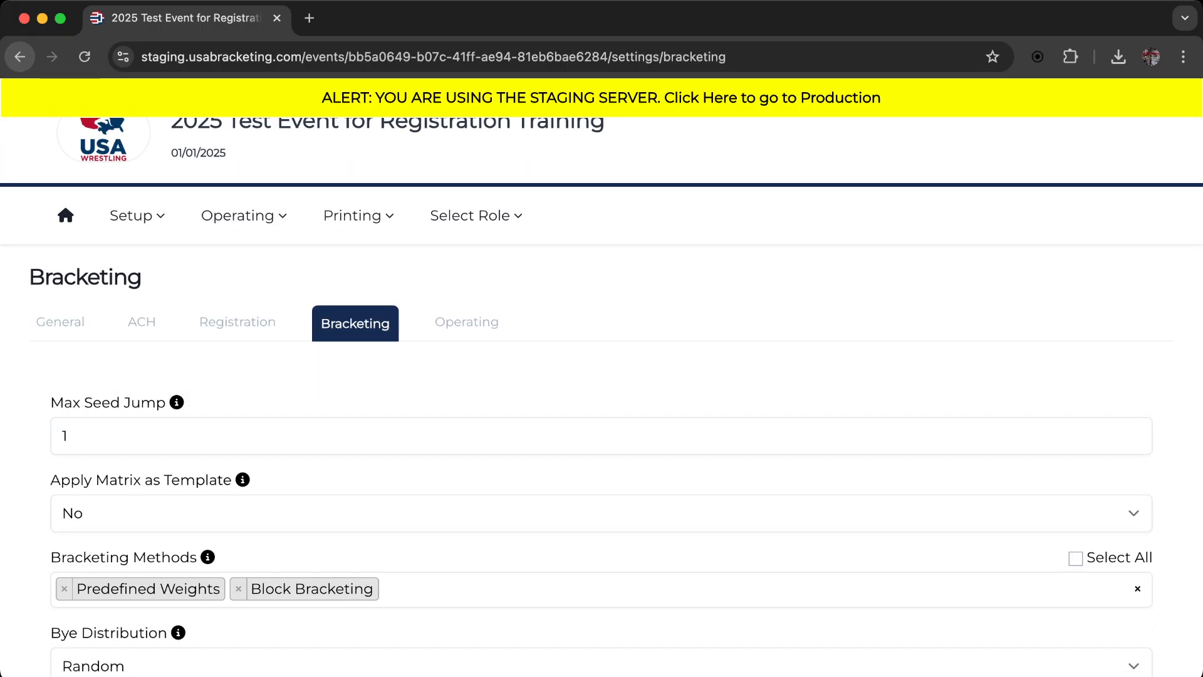
click(68, 436)
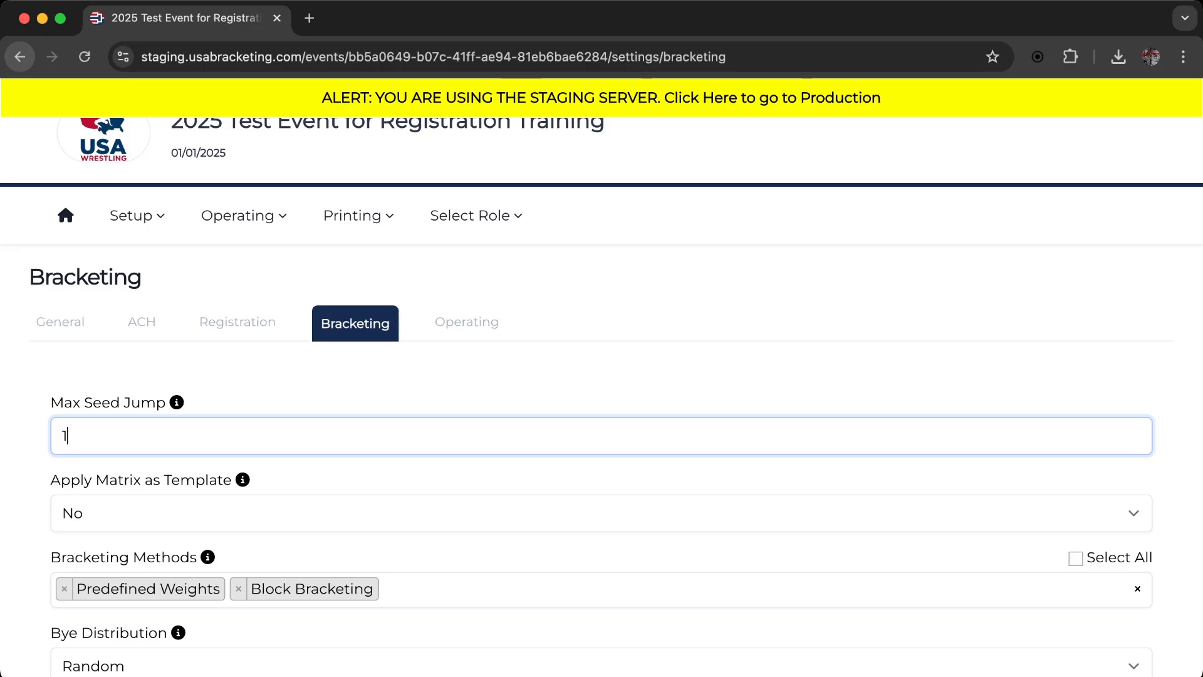
key(super+a)
key(Tab)
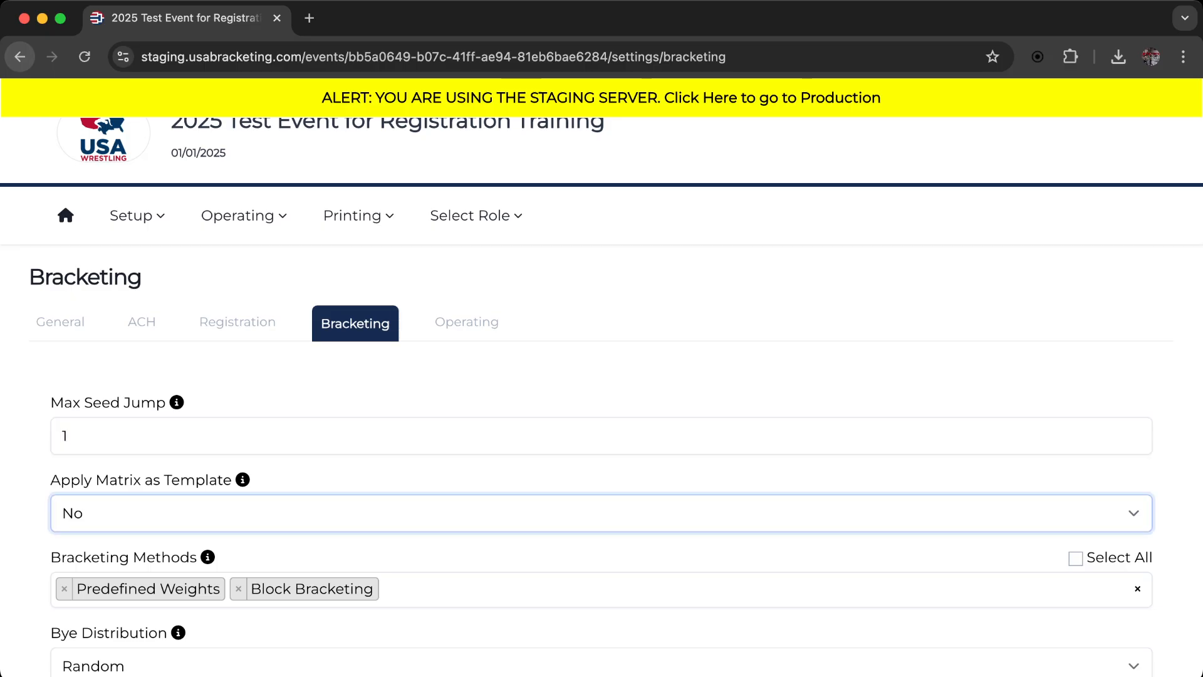
scroll(602, 401, down, 4)
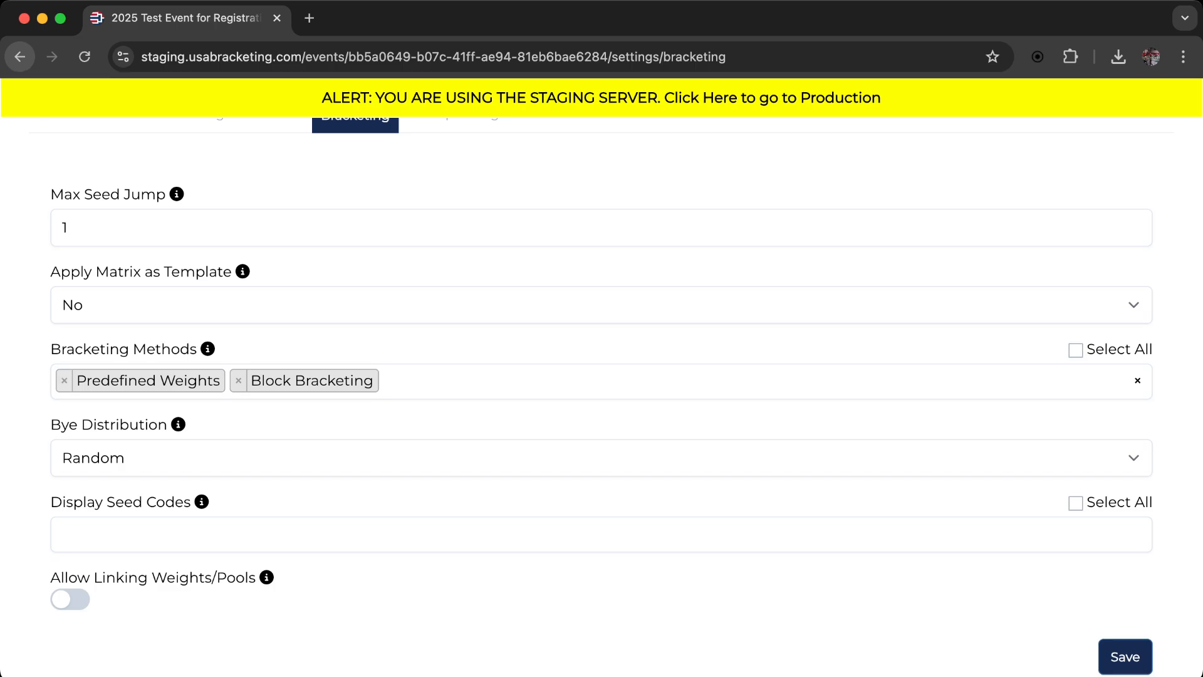
click(601, 381)
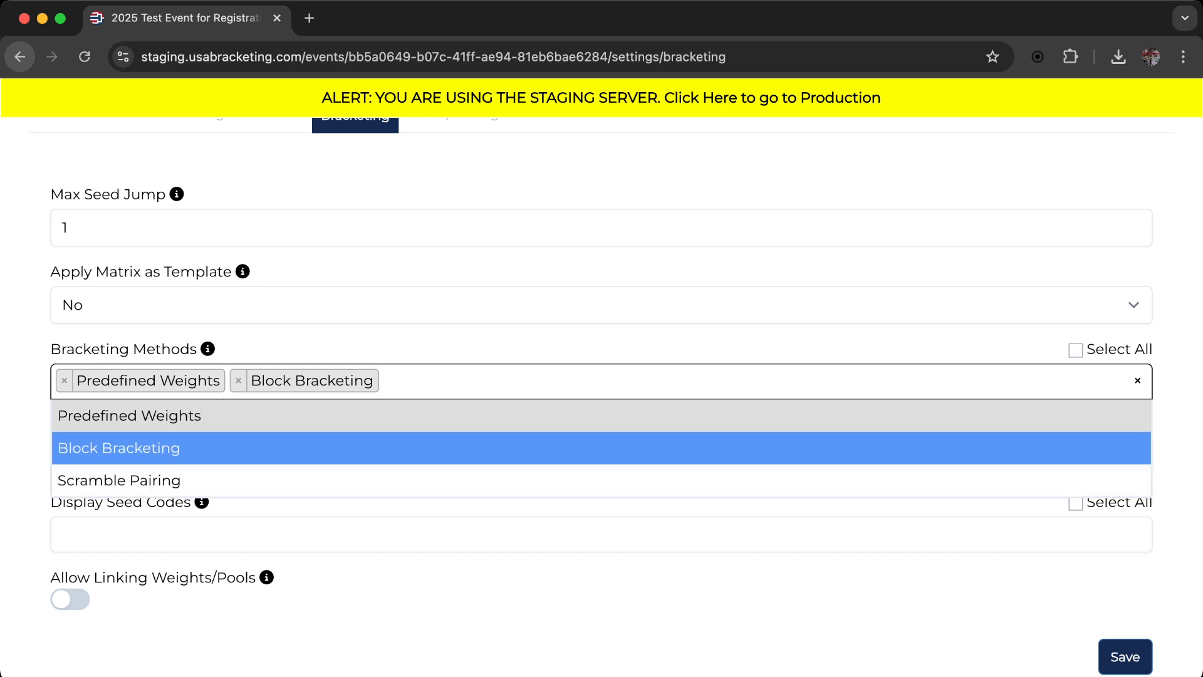
key(Escape)
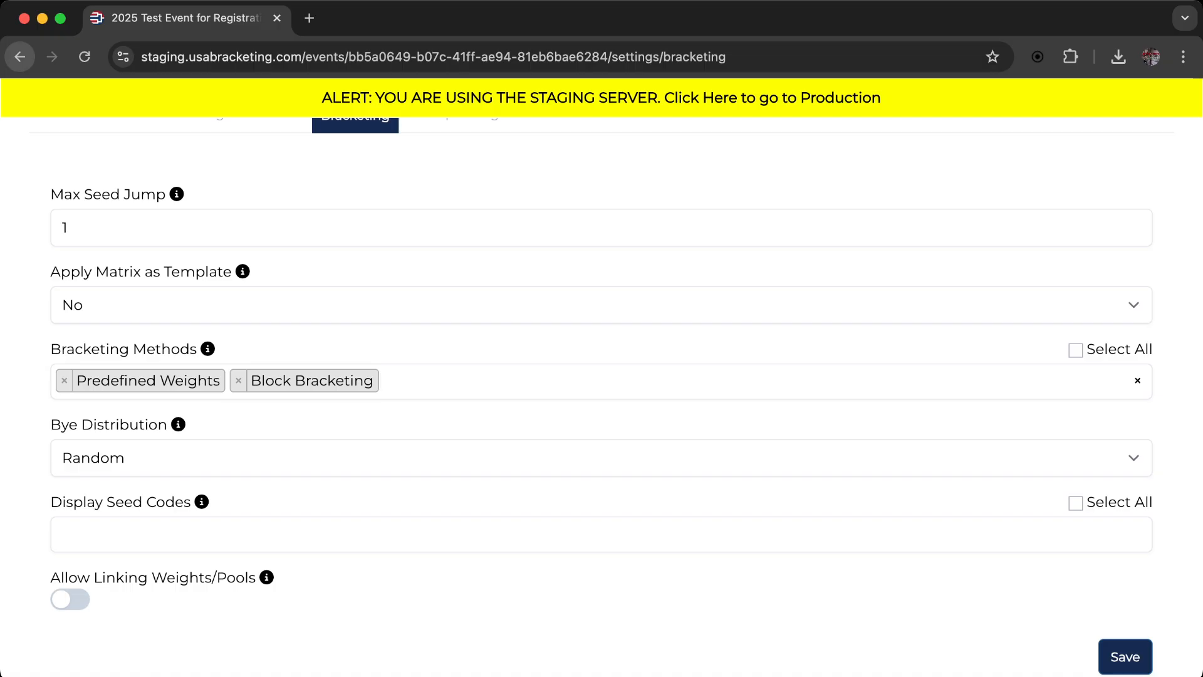
View the Display Seed Codes options and read the explanation of Allow Linking Weights/Pools
click(601, 534)
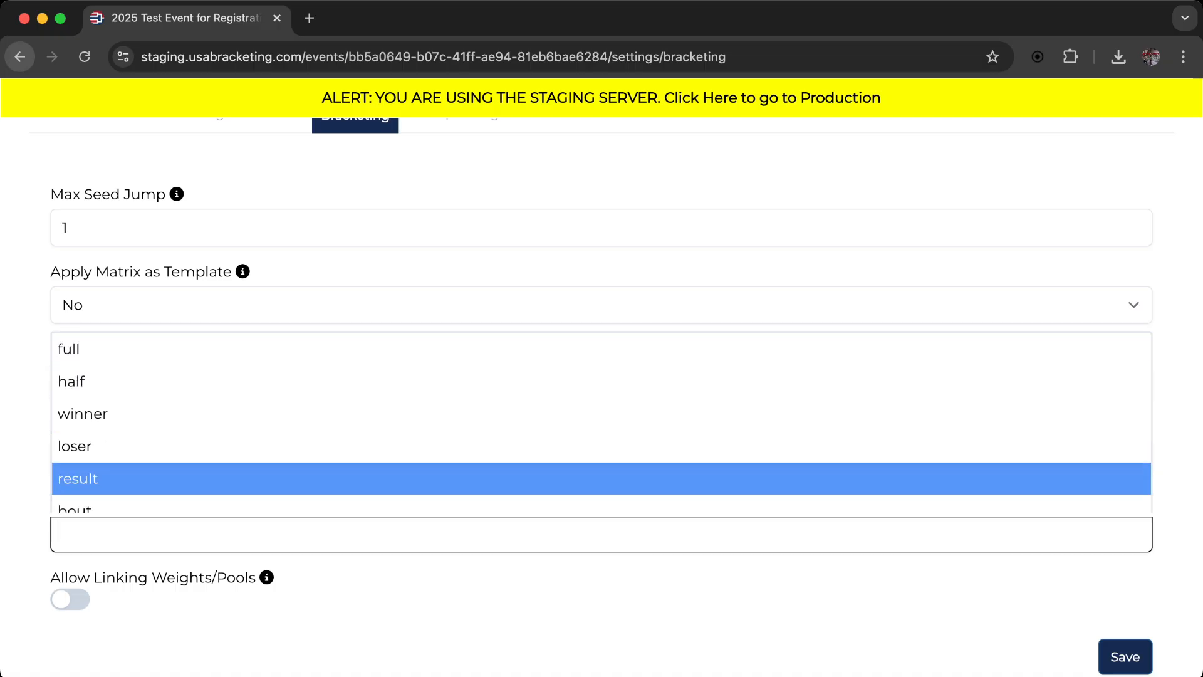
key(Escape)
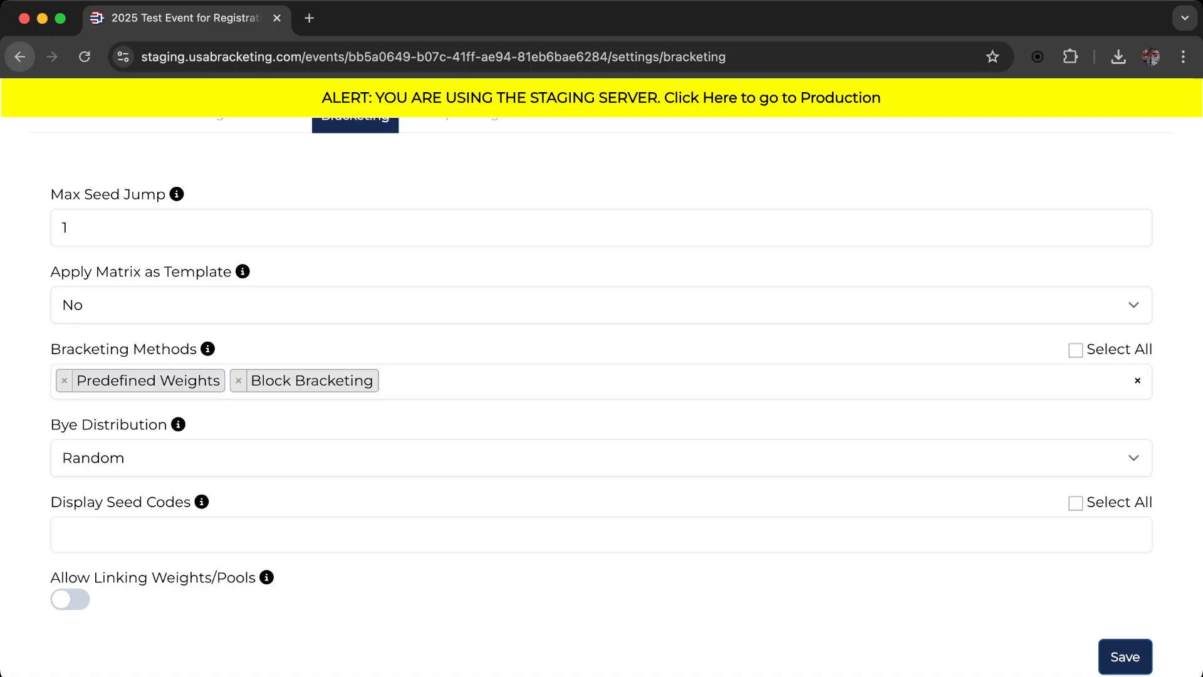
scroll(602, 397, down, 1)
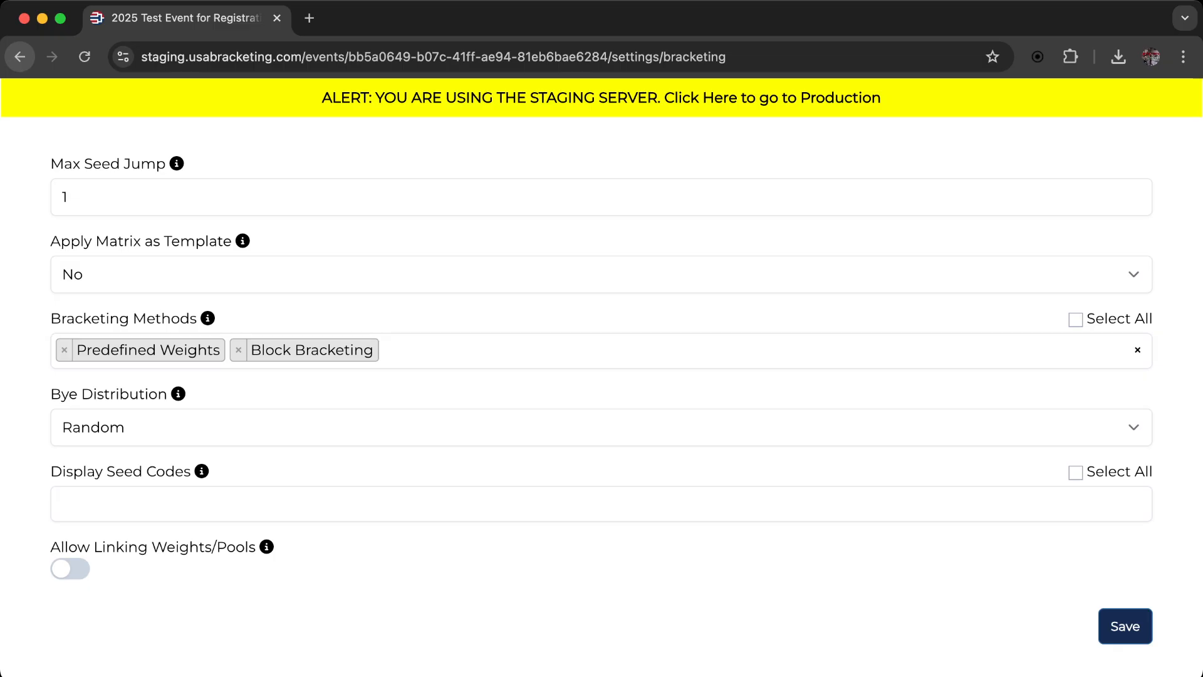
mouse_move(266, 546)
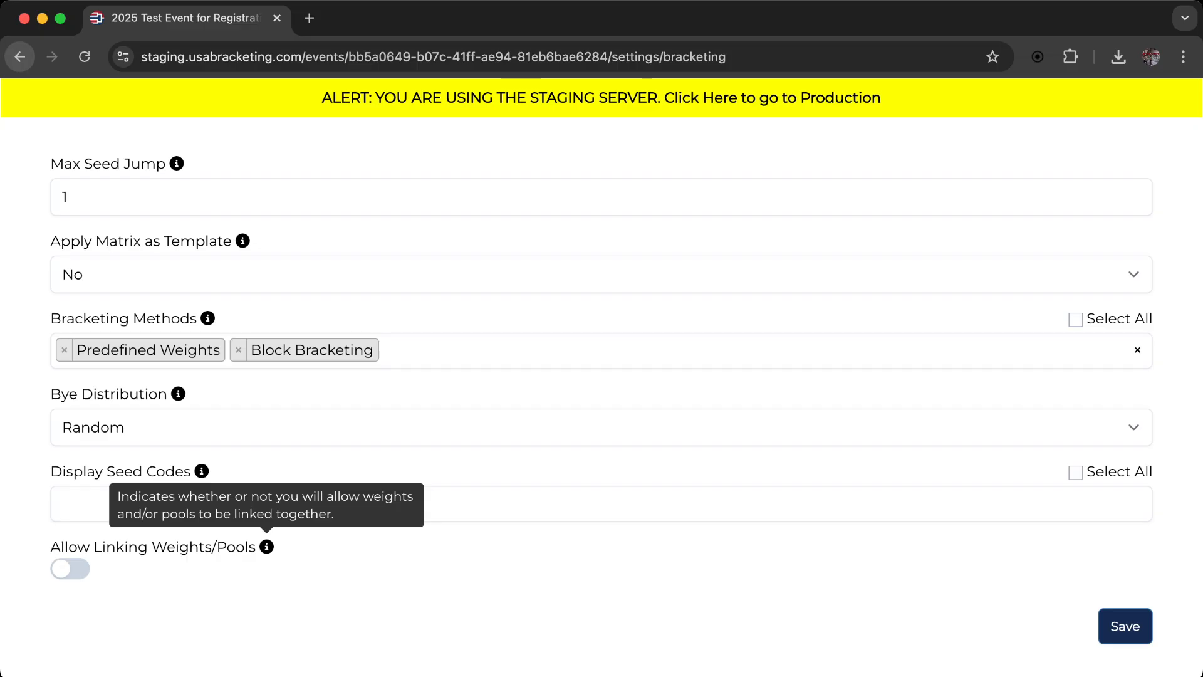
scroll(601, 376, up, 4)
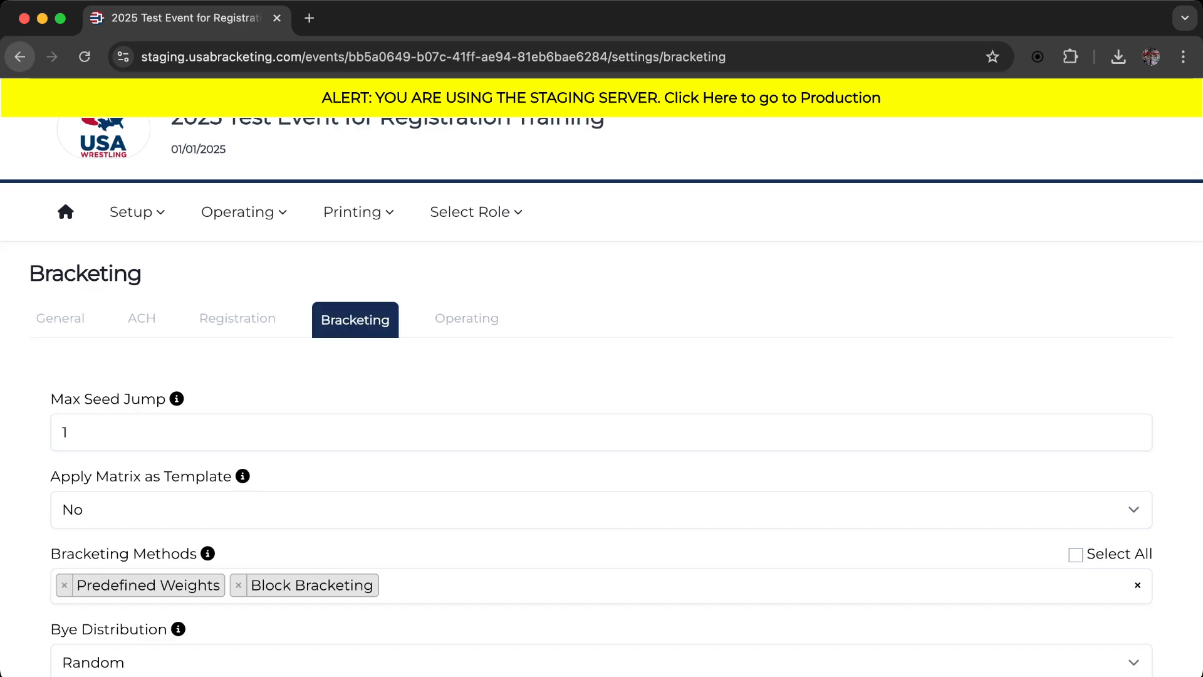
scroll(602, 397, down, 4)
Open the event's Operating settings and set Min. Break Time to 15
scroll(602, 376, up, 3)
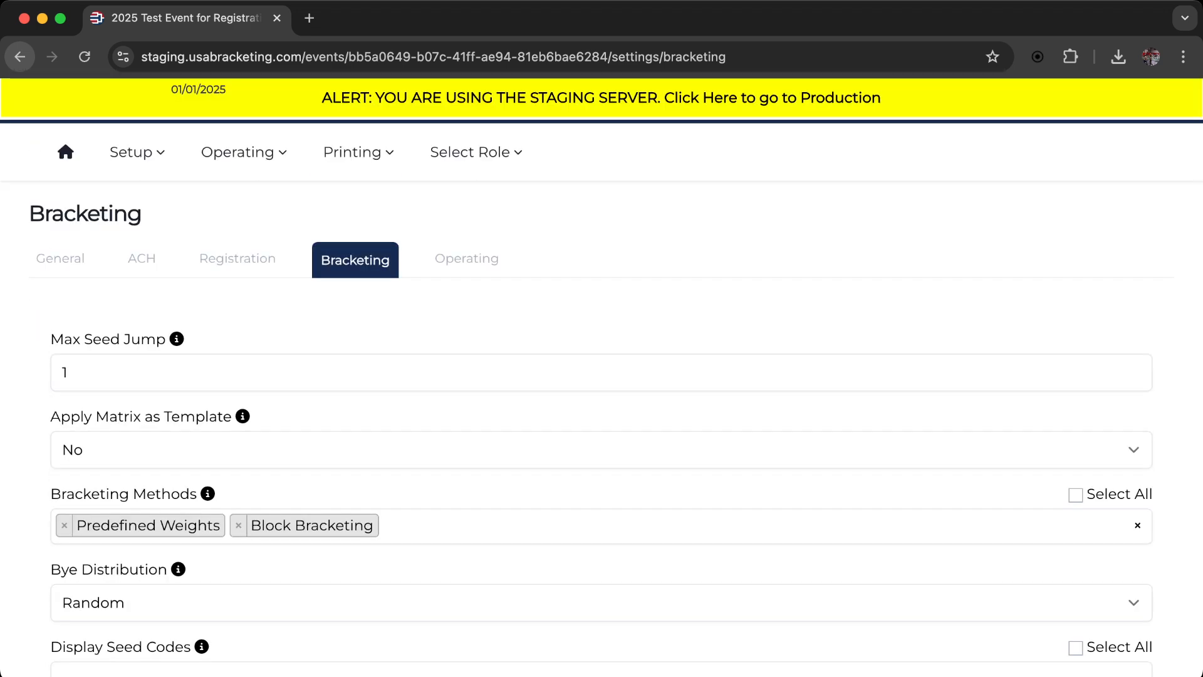
click(466, 259)
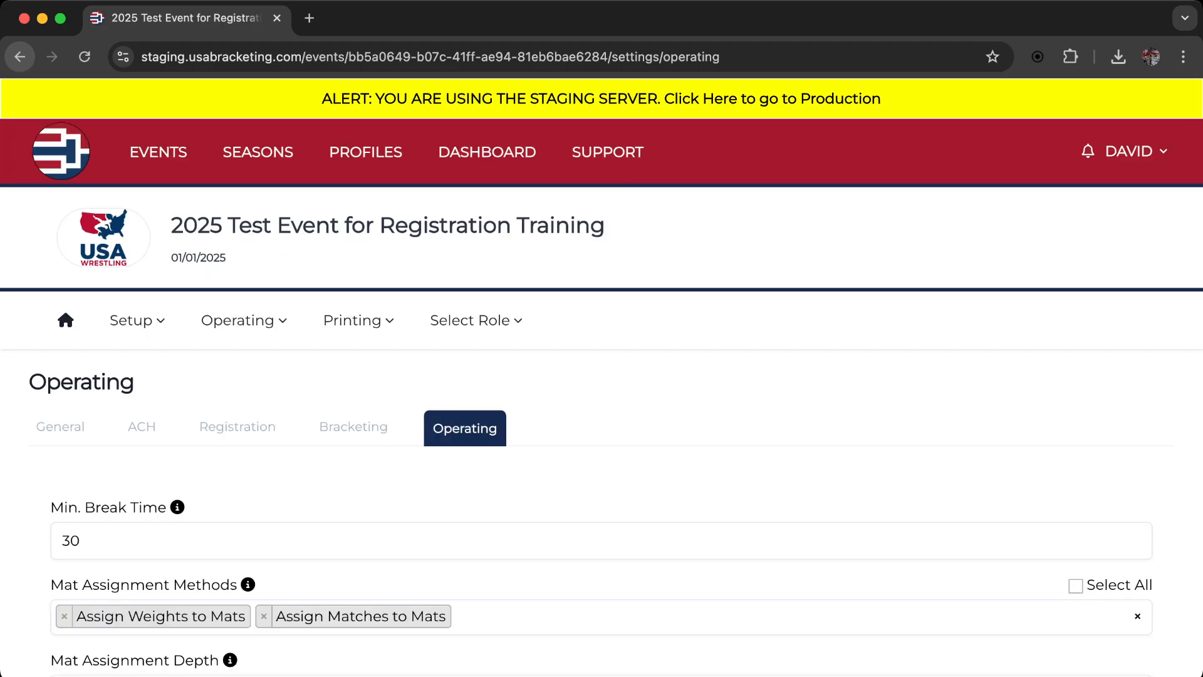
scroll(601, 396, down, 1)
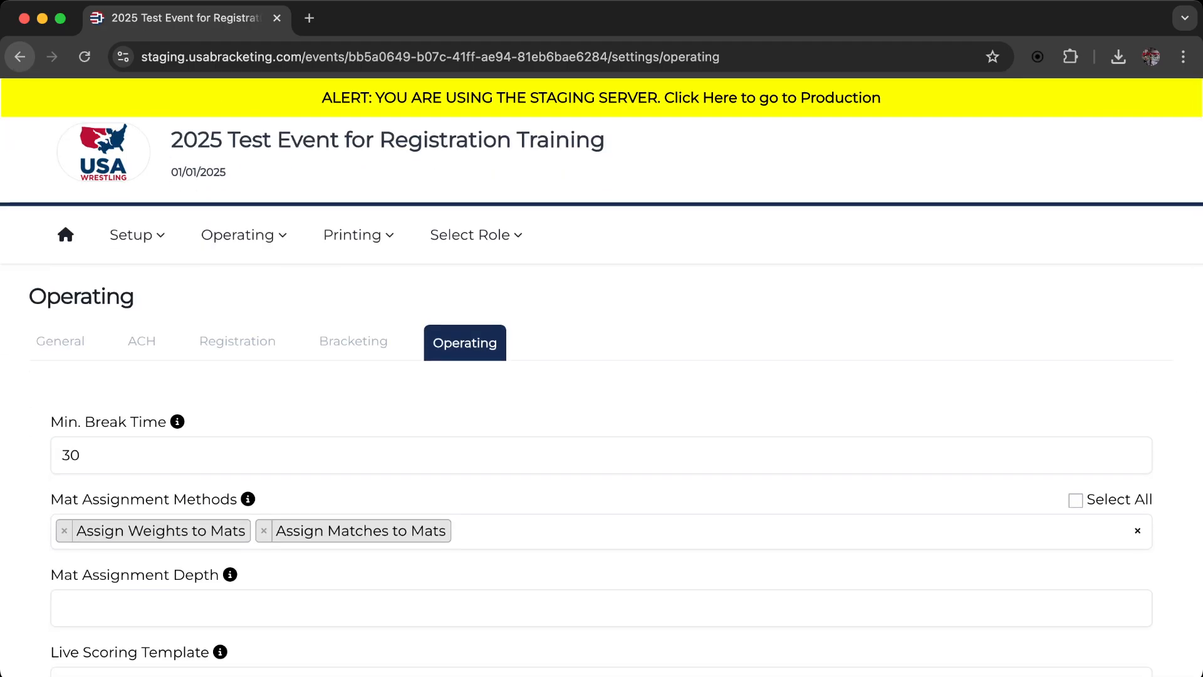
double_click(71, 455)
text(15)
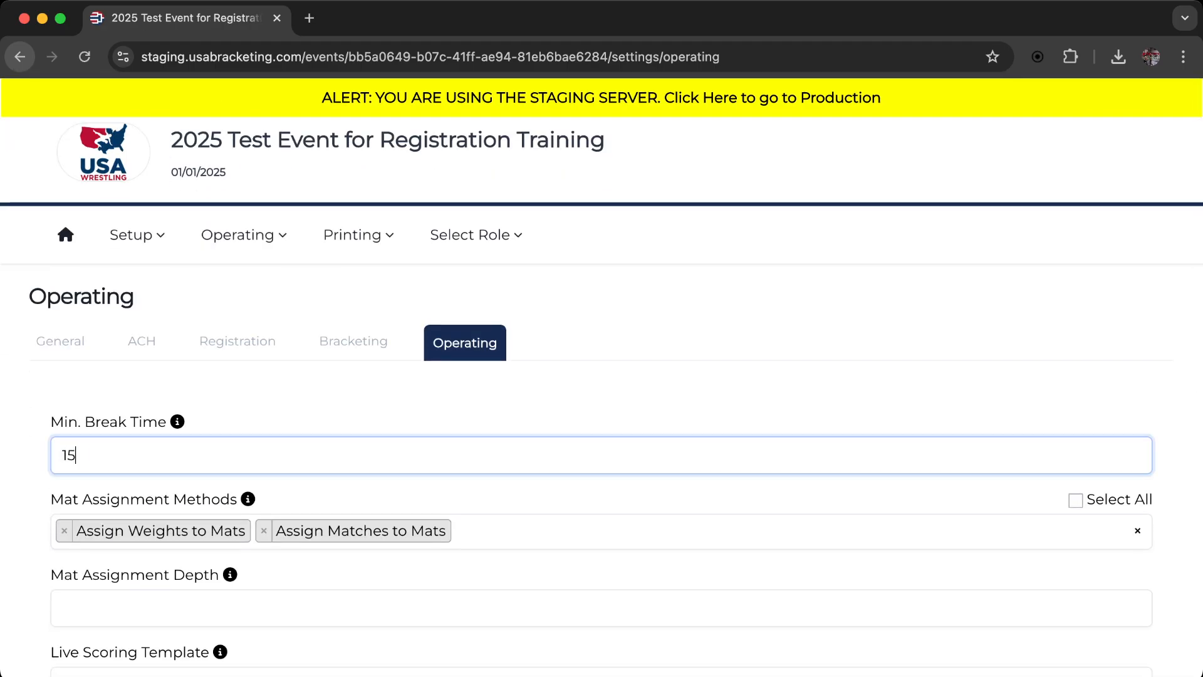
Set the Mat Assignment Depth to 3
scroll(601, 376, down, 5)
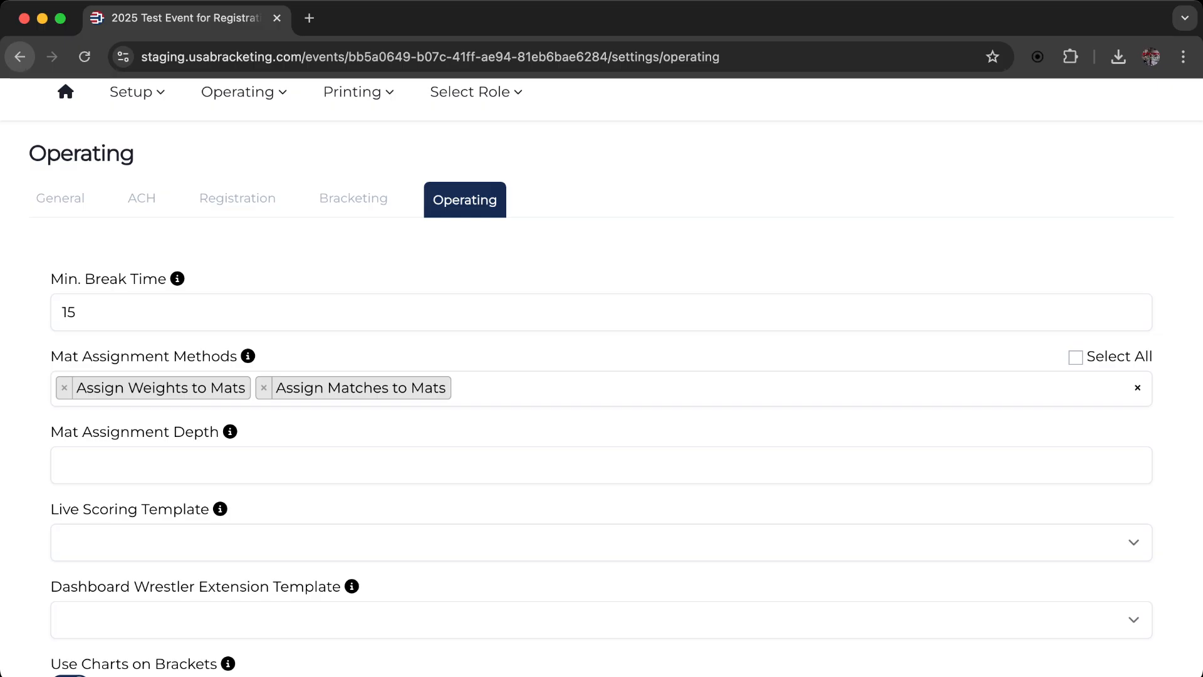
scroll(601, 433, down, 1)
click(602, 434)
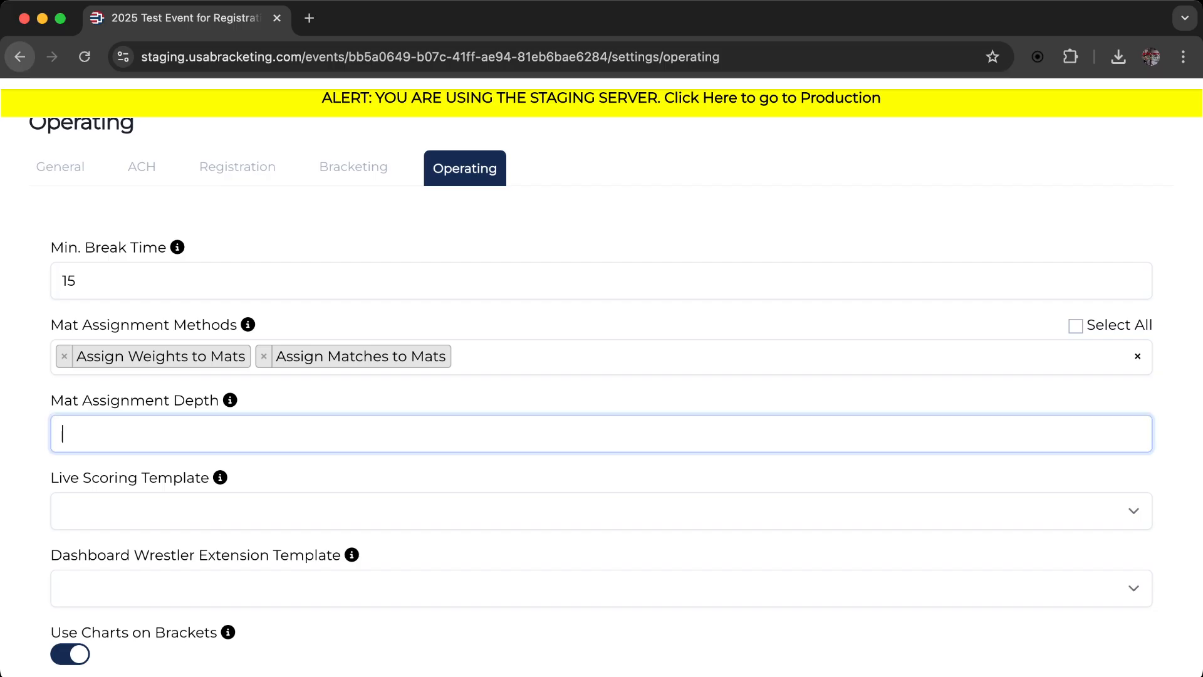
text(3)
click(601, 401)
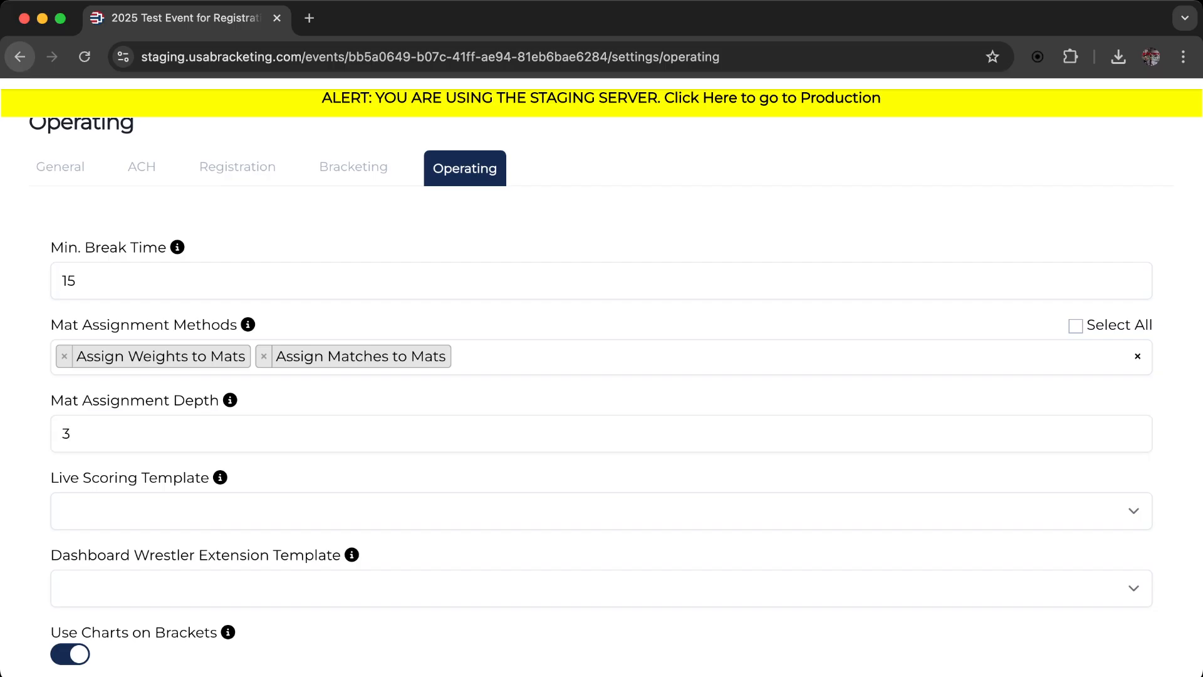
Review the remaining Operating settings, from Live Scoring Template through Flo Event Id to Uploaded Result Wrestler Data Field
scroll(601, 376, down, 5)
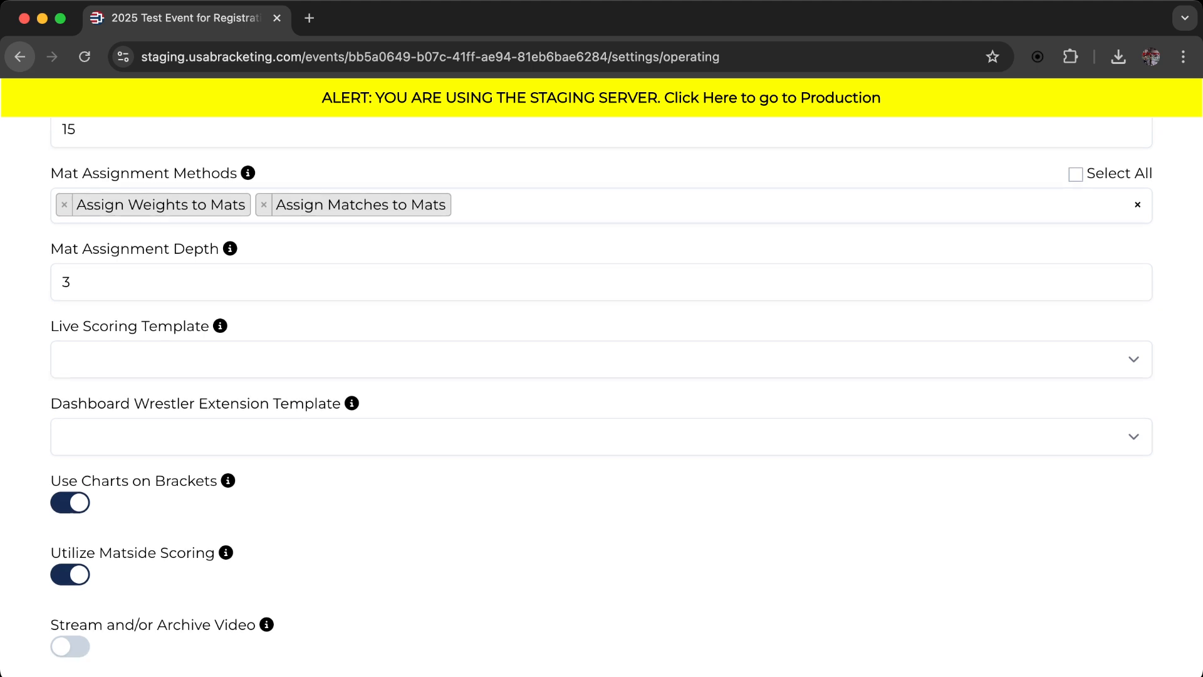
mouse_move(220, 326)
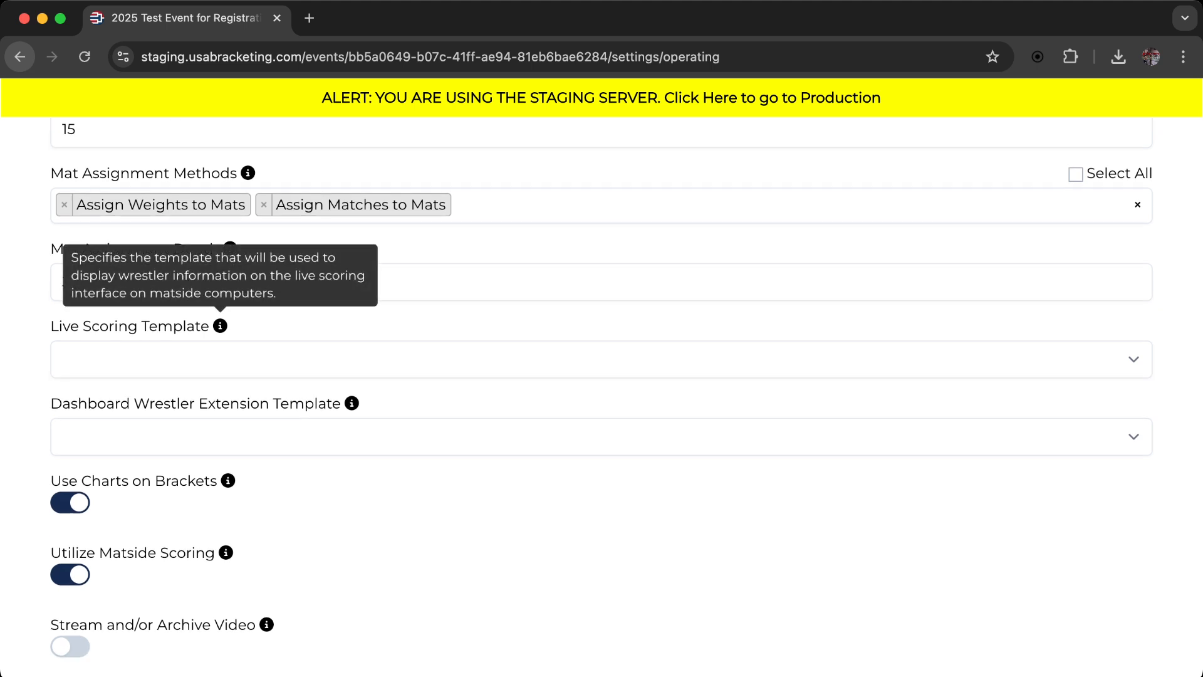
click(251, 359)
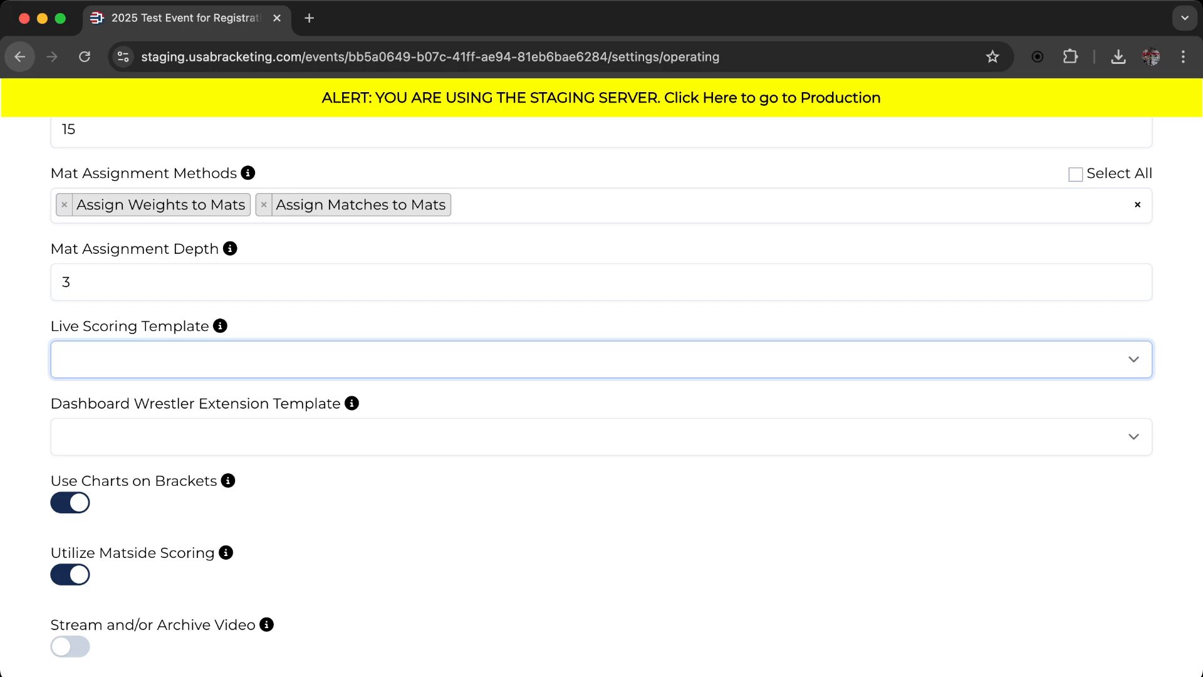
scroll(601, 376, down, 4)
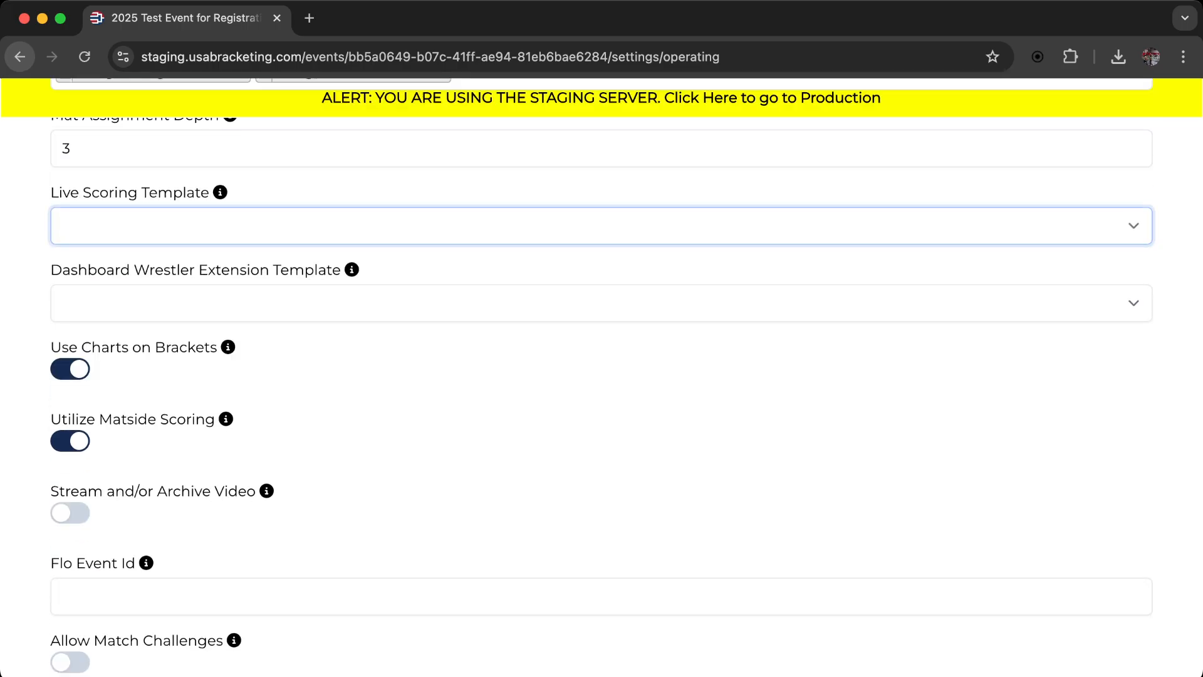
scroll(601, 376, down, 2)
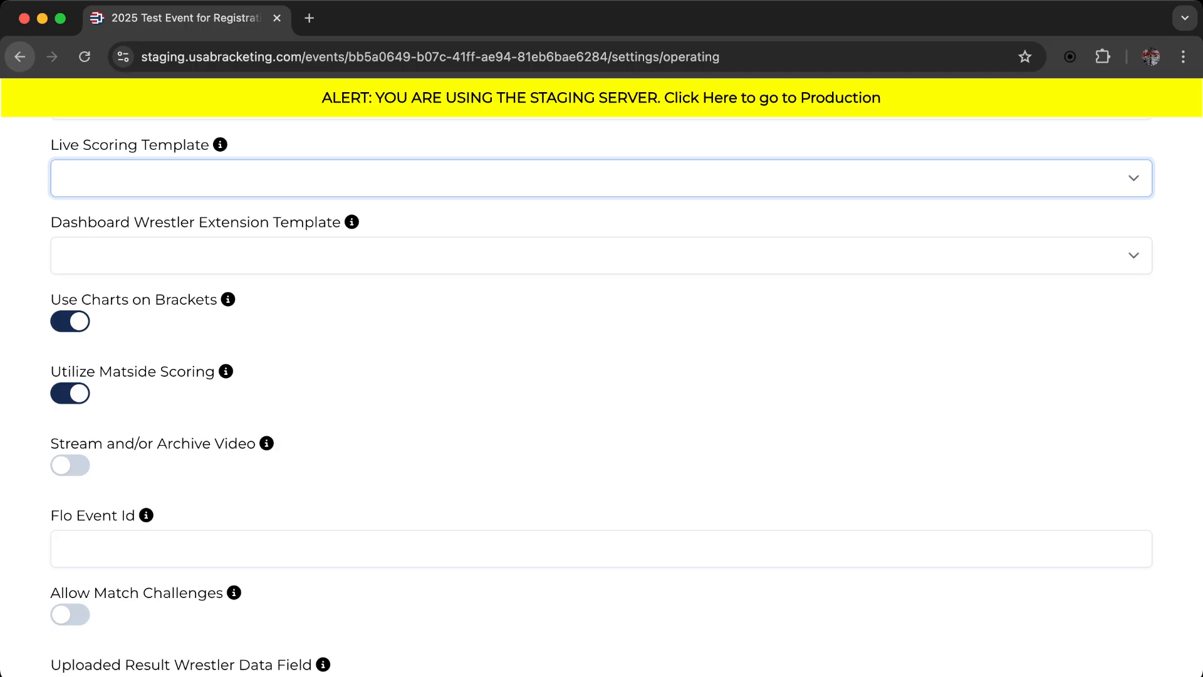
scroll(602, 395, down, 2)
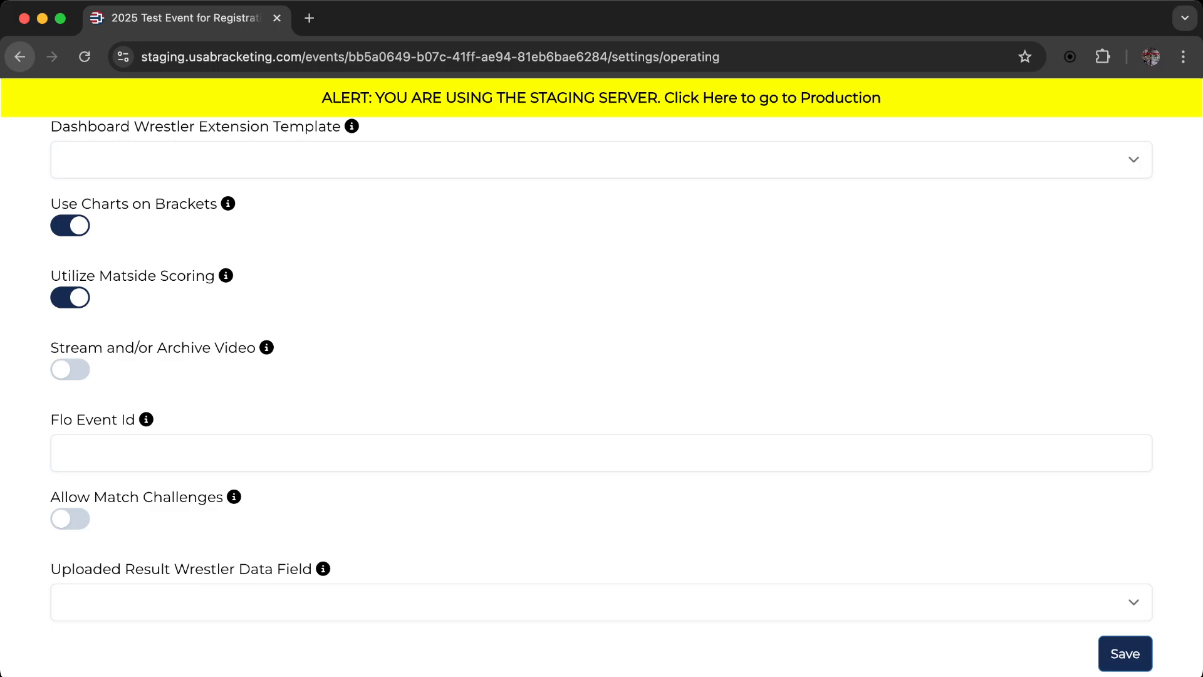
click(601, 453)
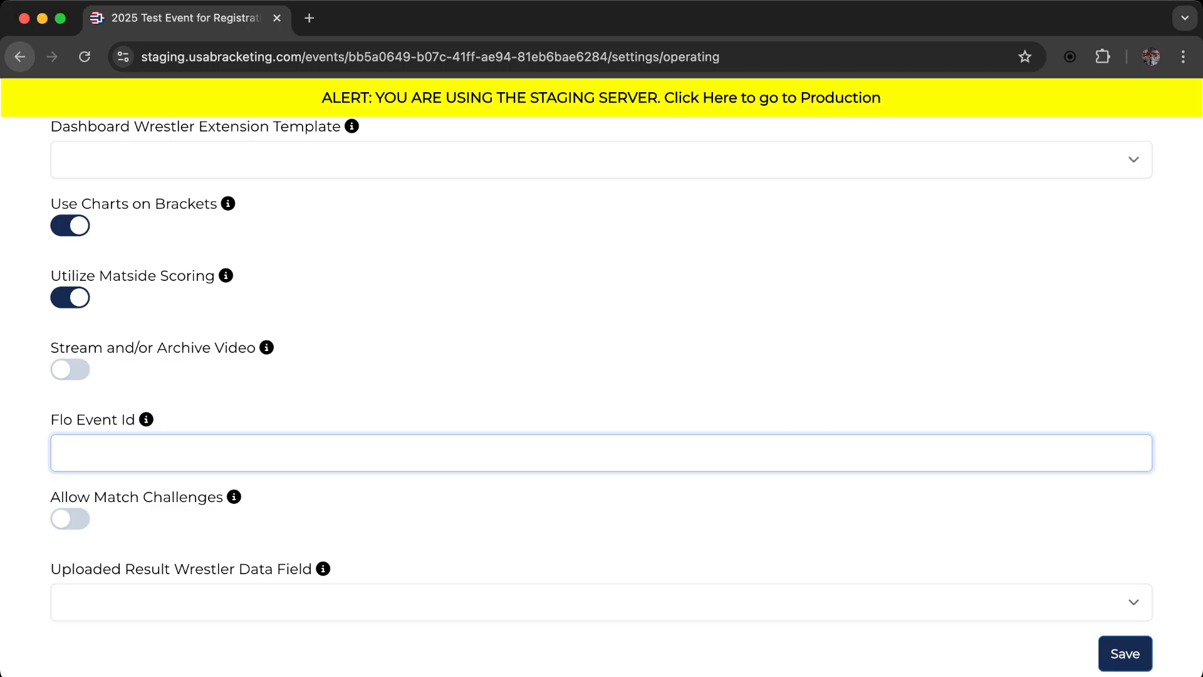
scroll(602, 401, down, 1)
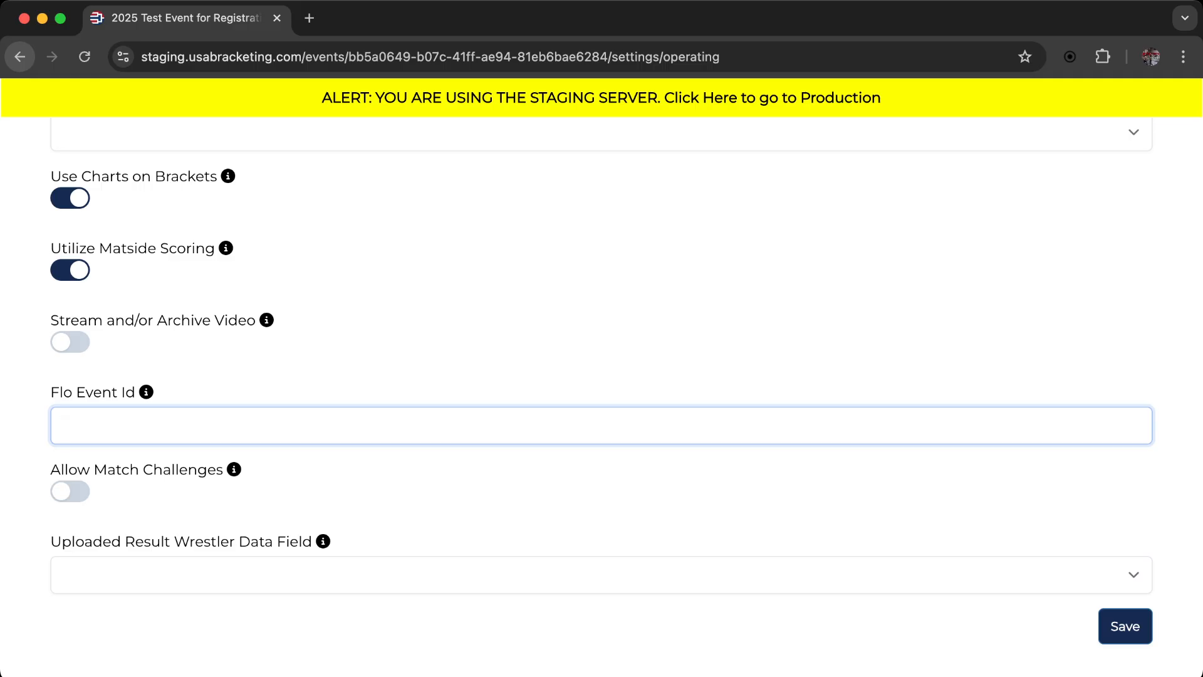
key(Tab)
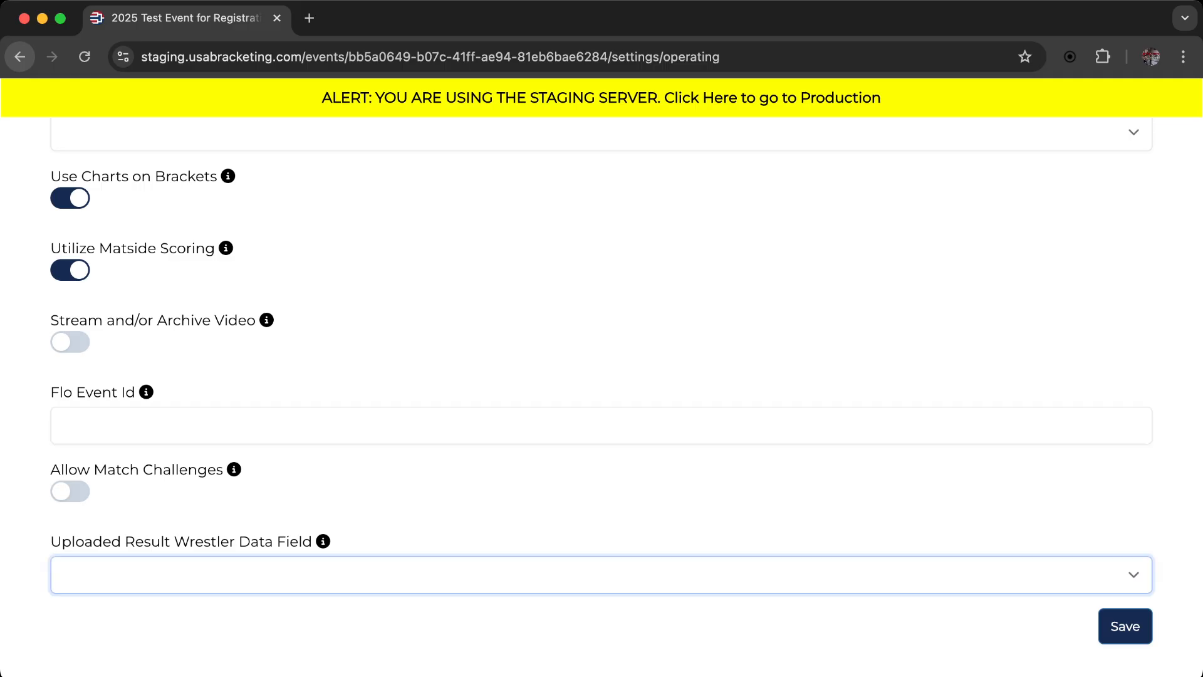
key(Tab)
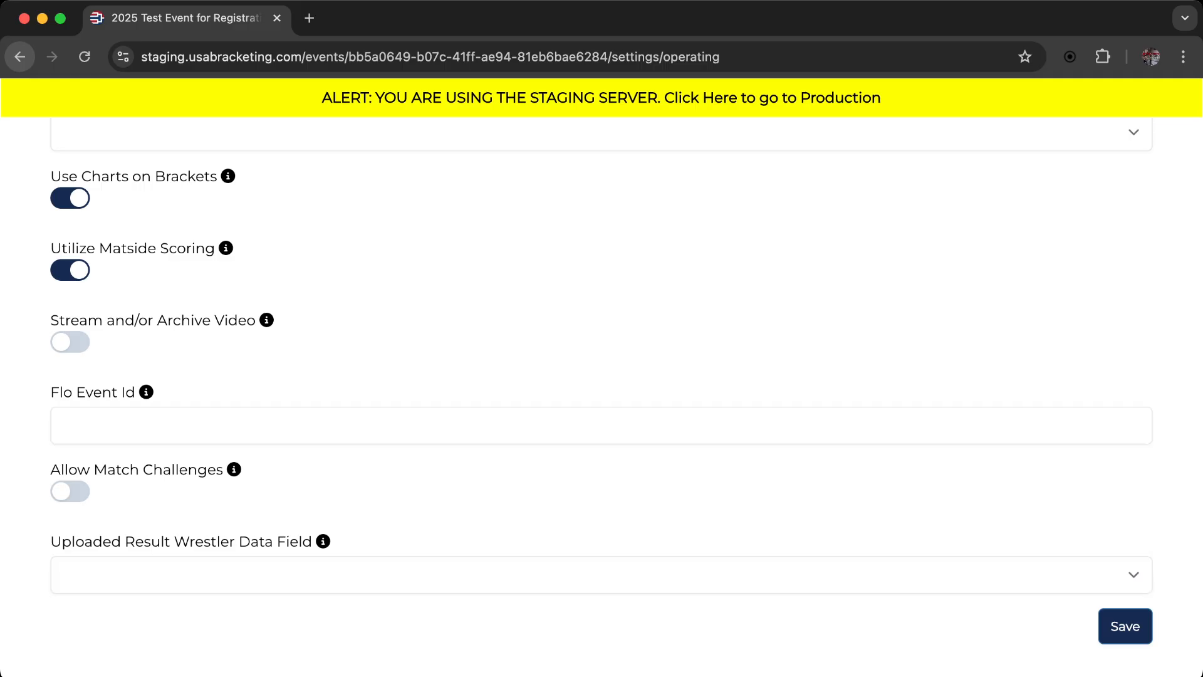
Check the Operating settings once more and save them
scroll(266, 361, up, 10)
scroll(266, 361, down, 9)
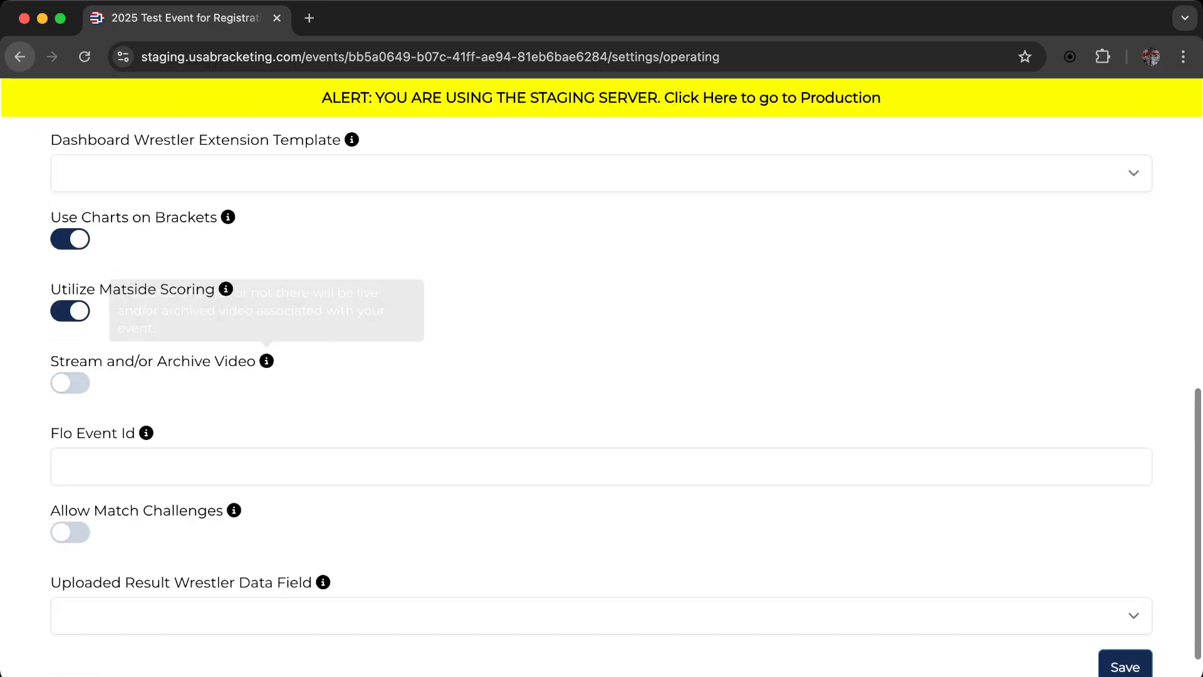
scroll(266, 361, down, 1)
click(1125, 627)
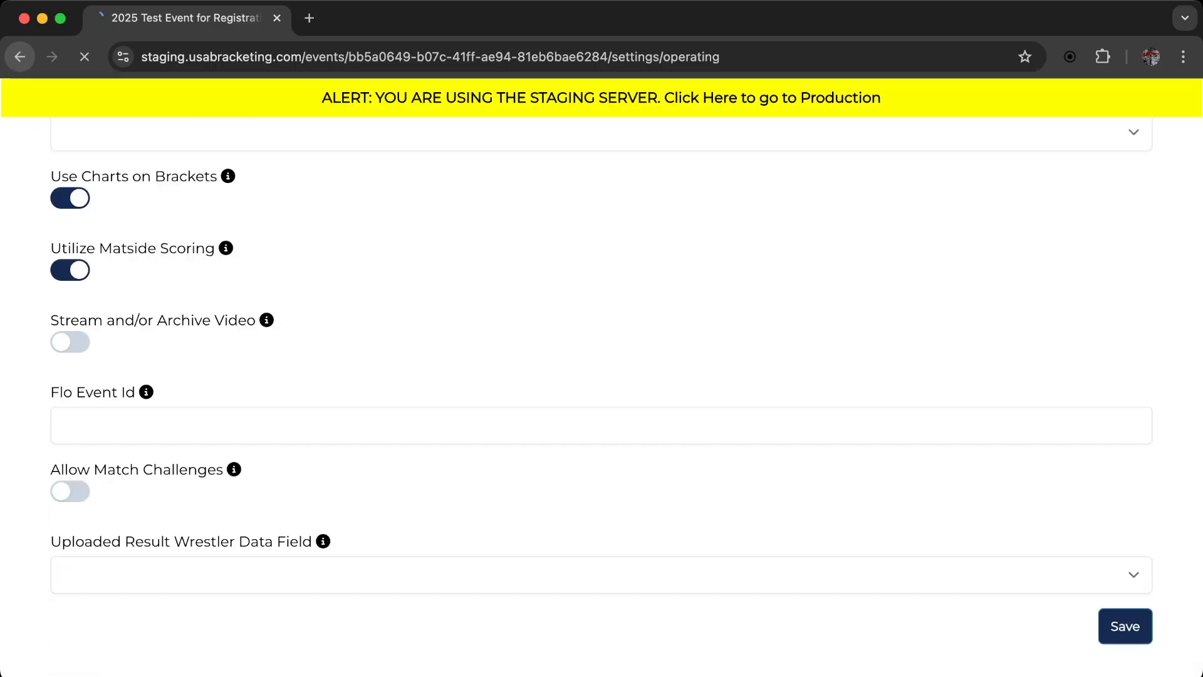